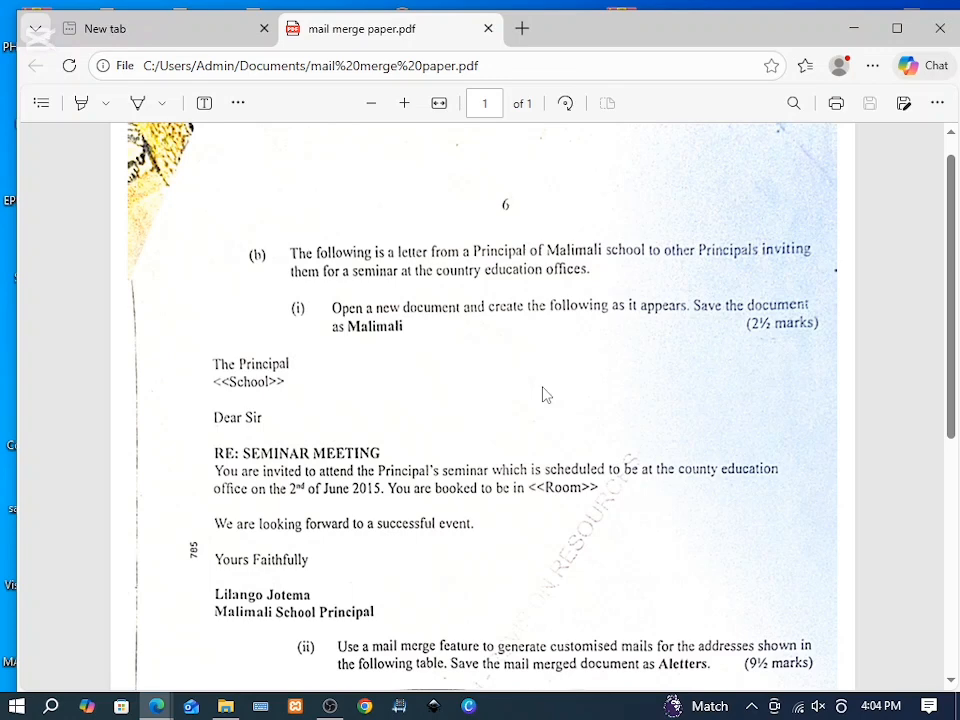
# Step: Read through the mail merge question paper and switch to Word with a new blank document
pyautogui.scroll(-1, 542, 395)
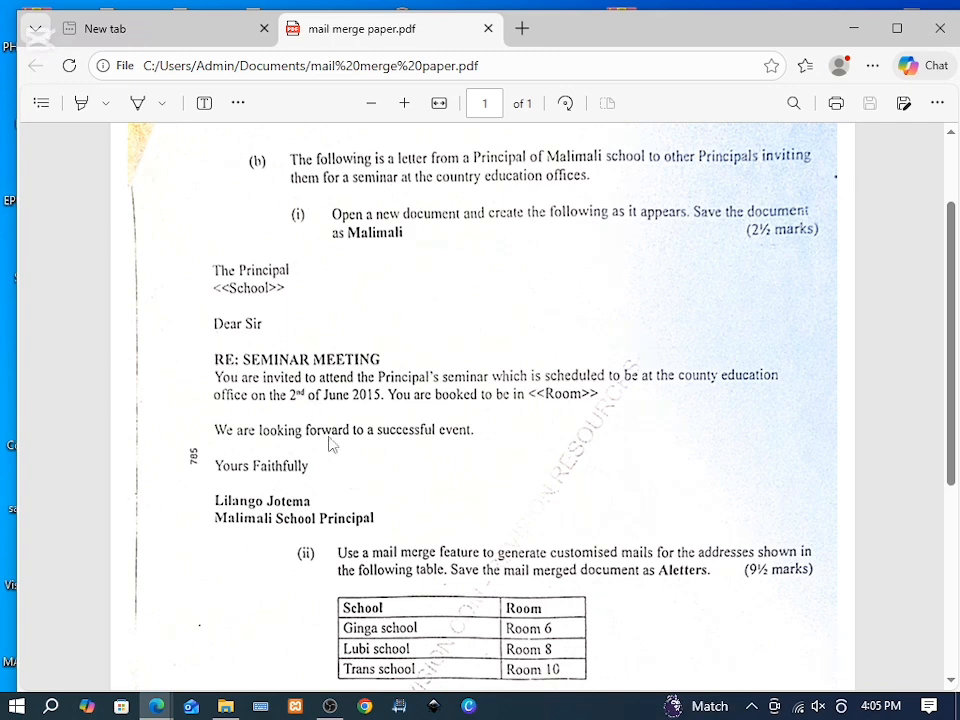
pyautogui.scroll(-1, 321, 444)
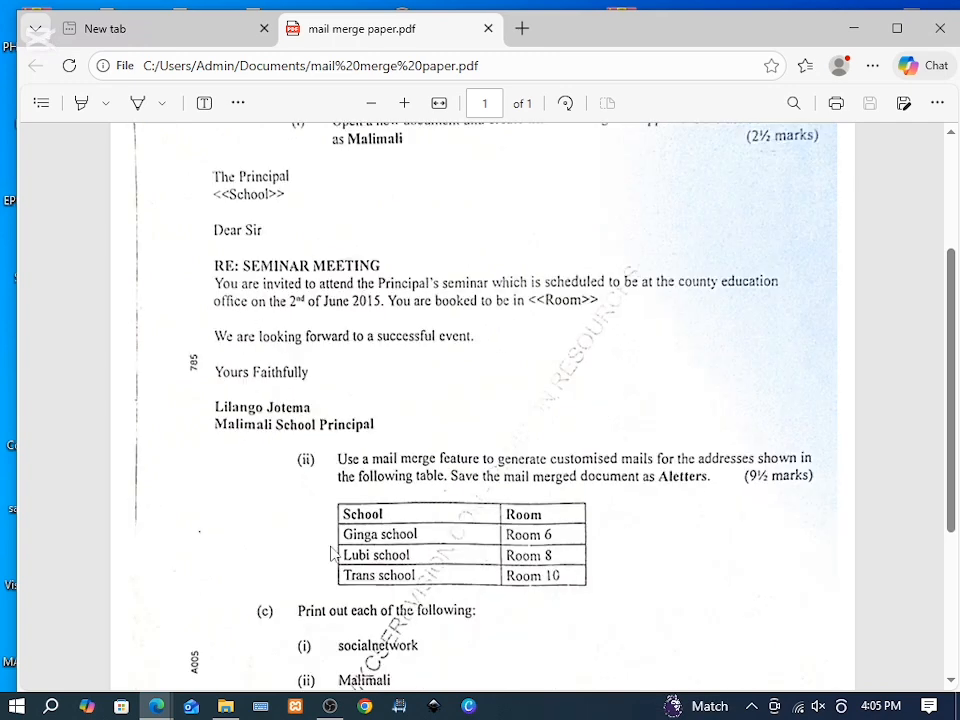
pyautogui.scroll(2, 333, 553)
pyautogui.click(853, 28)
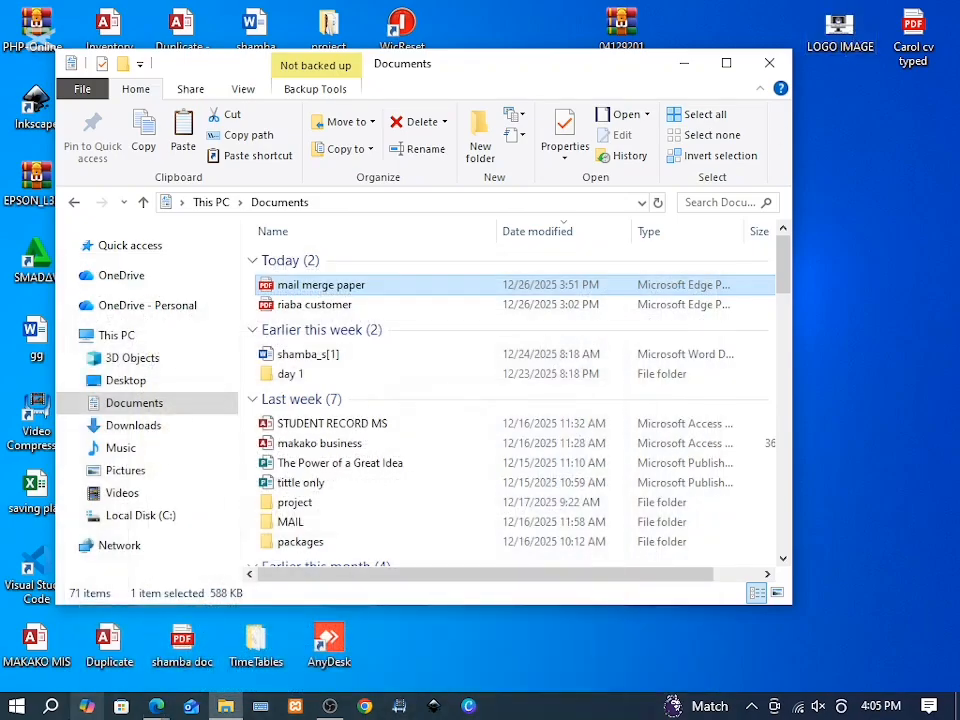
pyautogui.click(50, 706)
pyautogui.write('word')
pyautogui.click(144, 199)
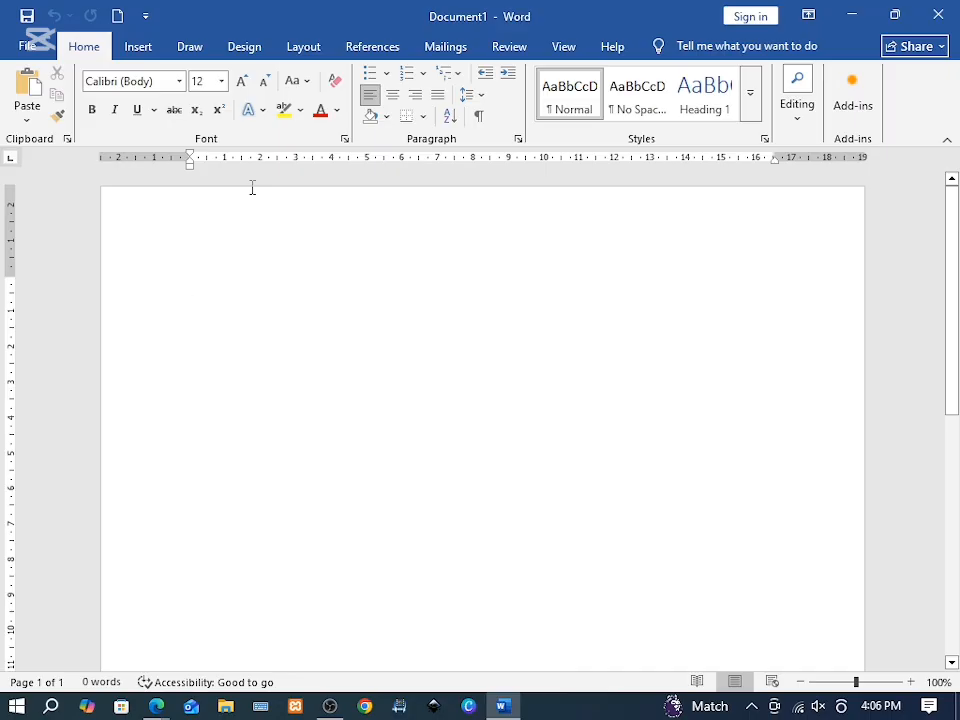
# Step: Create a folder named mail merge in Documents and save the blank document under the name Malimali
pyautogui.hotkey('alt', 'Tab')
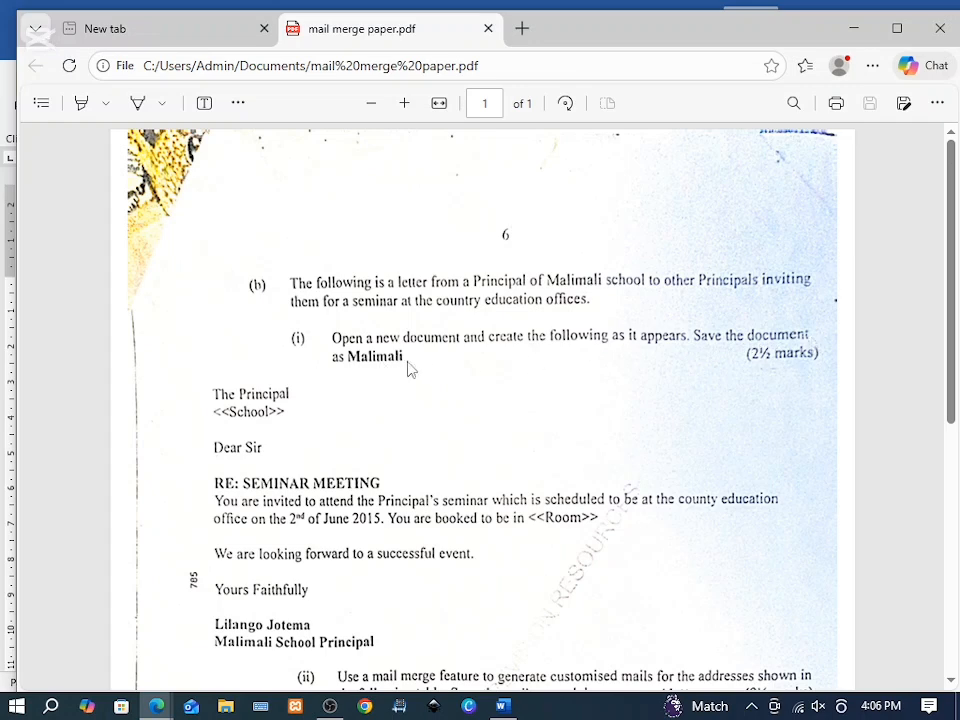
pyautogui.hotkey('alt', 'Tab')
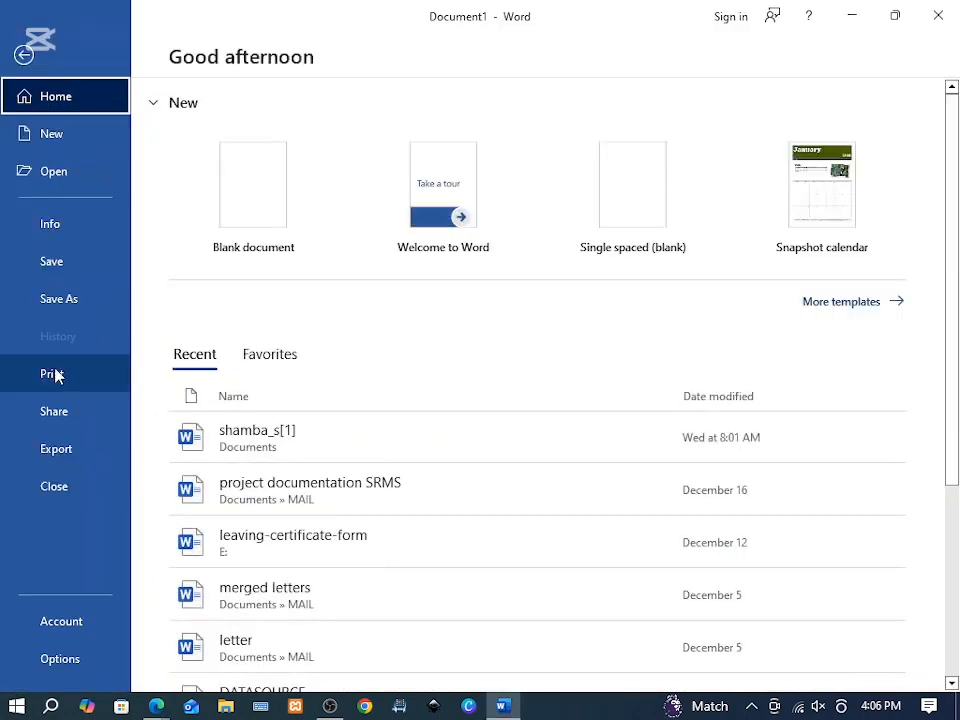
pyautogui.click(58, 300)
pyautogui.click(250, 445)
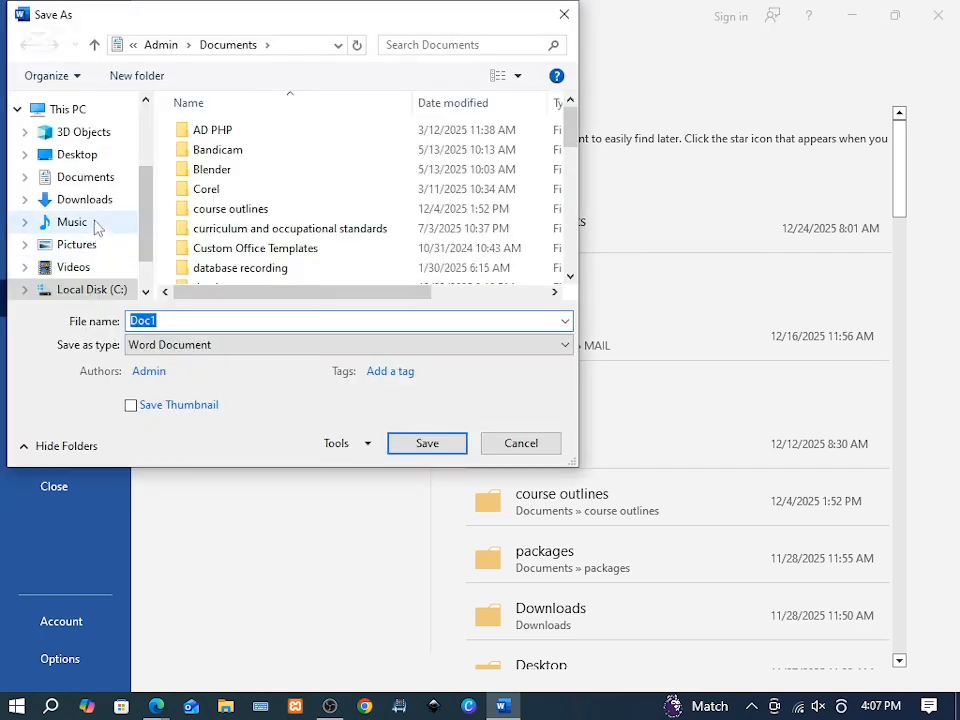
pyautogui.click(82, 178)
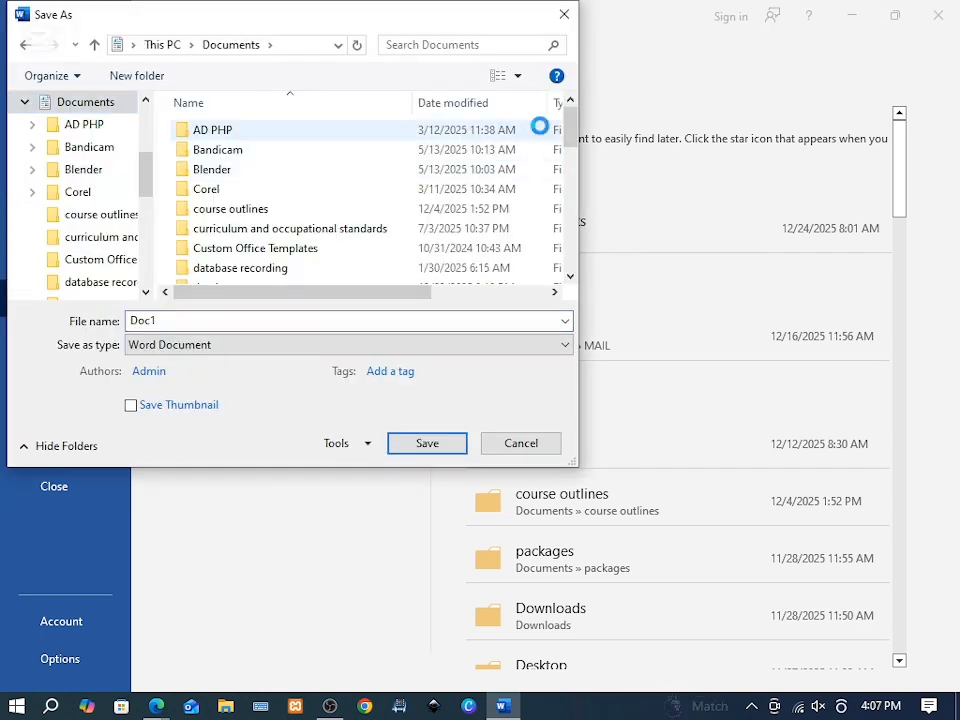
pyautogui.hotkey('ctrl', 'shift', 'n')
pyautogui.write('mail')
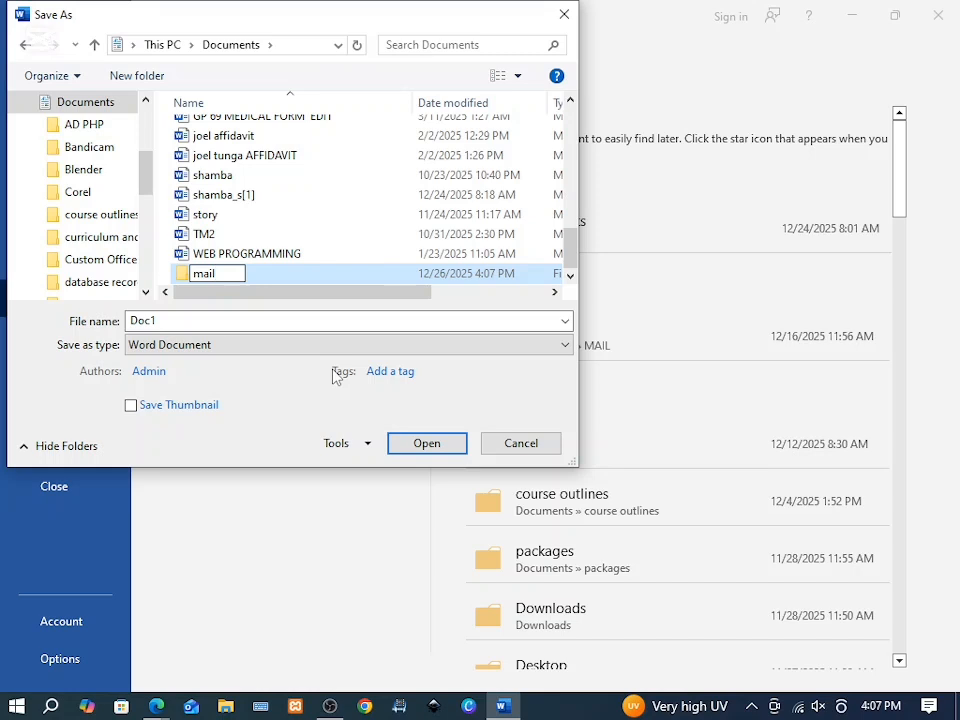
pyautogui.write(' merge')
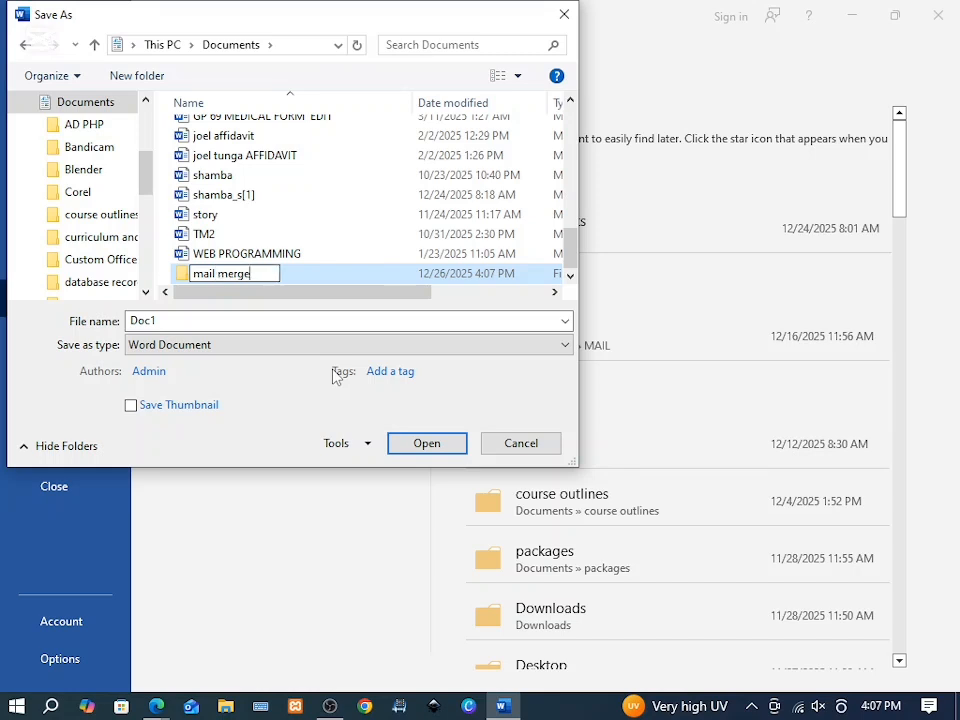
pyautogui.click(327, 237)
pyautogui.doubleClick(291, 273)
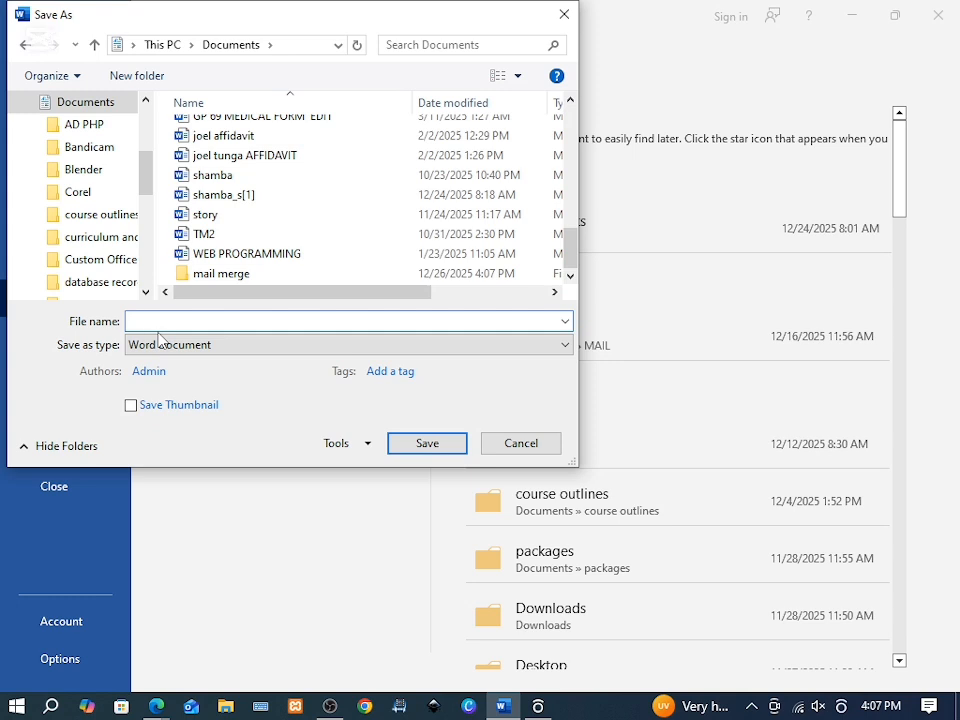
pyautogui.write('Ma')
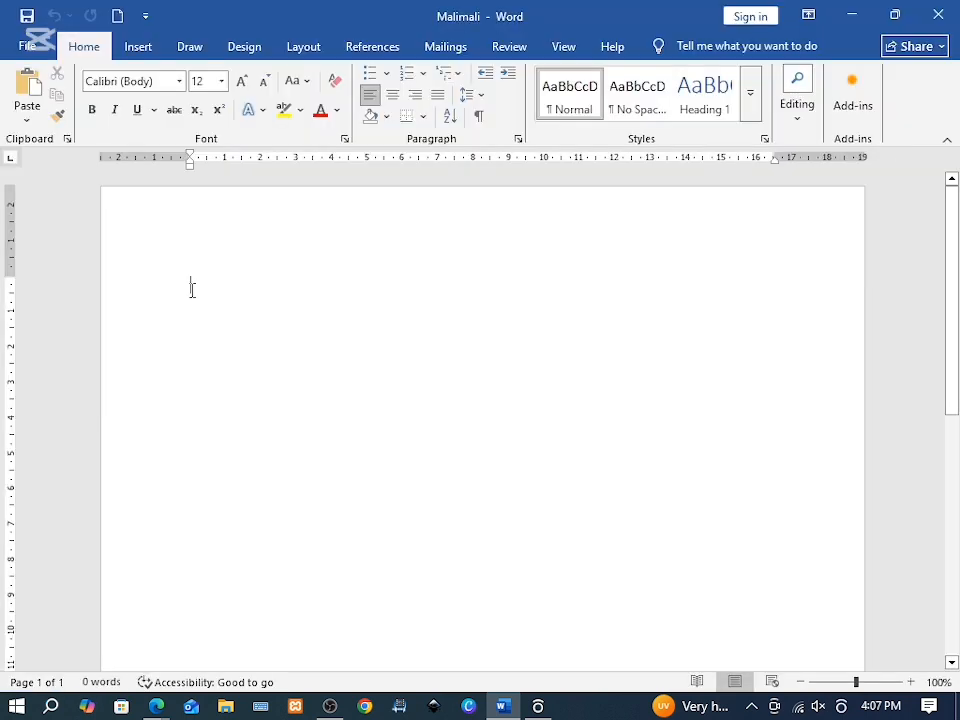
# Step: Enter the addressee lines "The Principal" and "<<school>>" followed by the salutation "Dear Sir"
pyautogui.write('the')
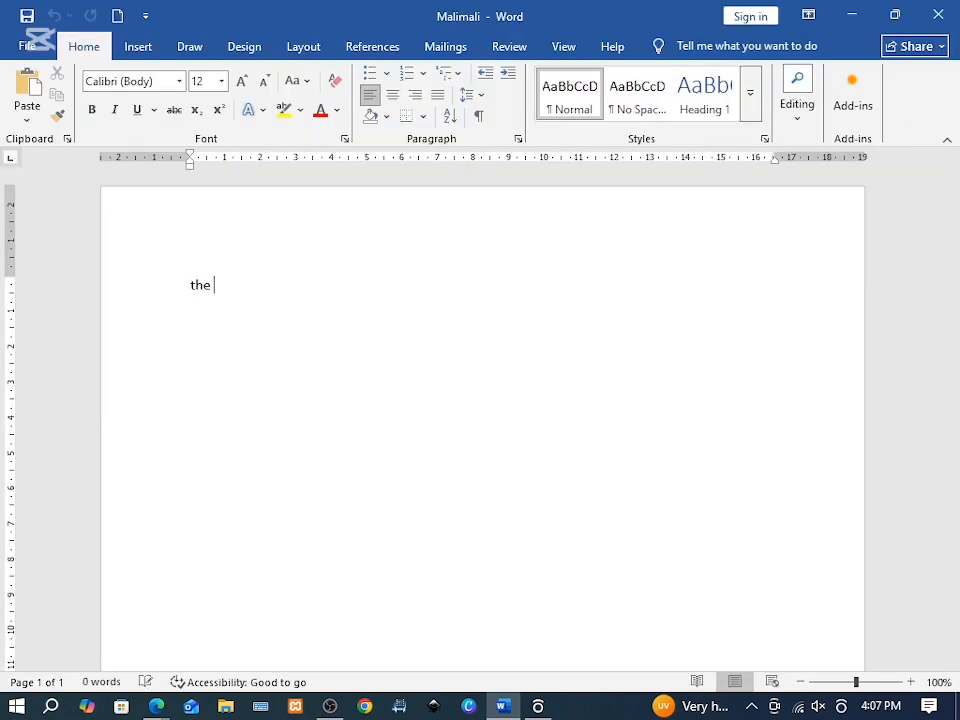
pyautogui.write(' principal')
pyautogui.press('Return')
pyautogui.write('<<school>> Dear')
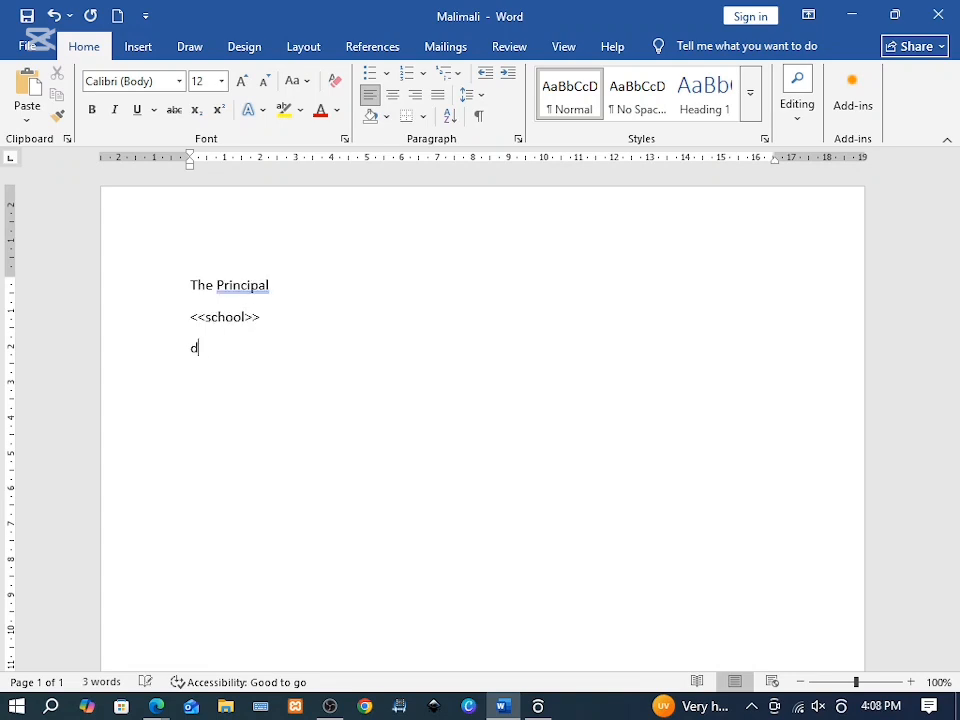
pyautogui.write(' Sir')
# Step: Add the subject line "RE: SEMINAR MEETING" and begin the invitation paragraph below it
pyautogui.press('Return')
pyautogui.write('RE: SEMINAR MEETING')
pyautogui.press('Return')
pyautogui.write('YOU')
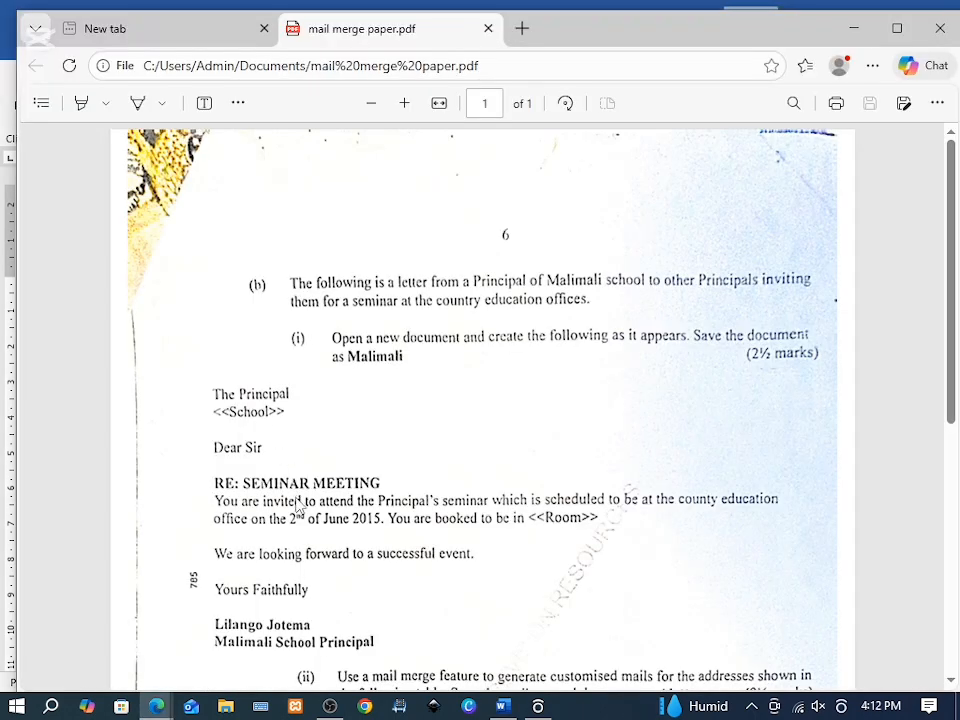
# Step: Compare the letter with the question paper and remove the paragraph spacing after the two bold signature lines
pyautogui.scroll(-1, 296, 502)
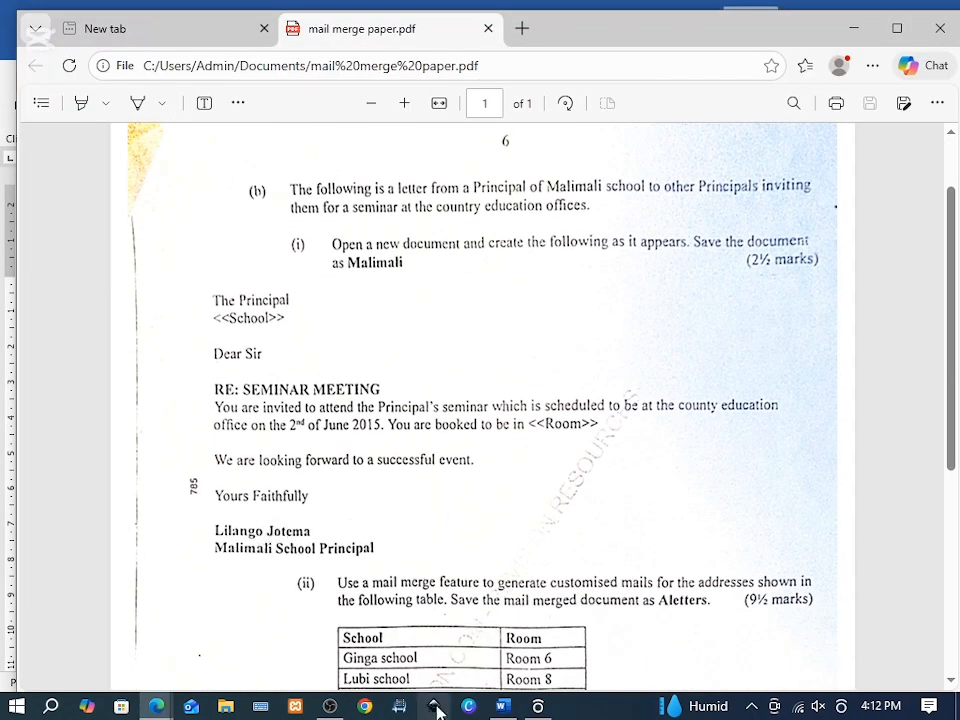
pyautogui.click(499, 705)
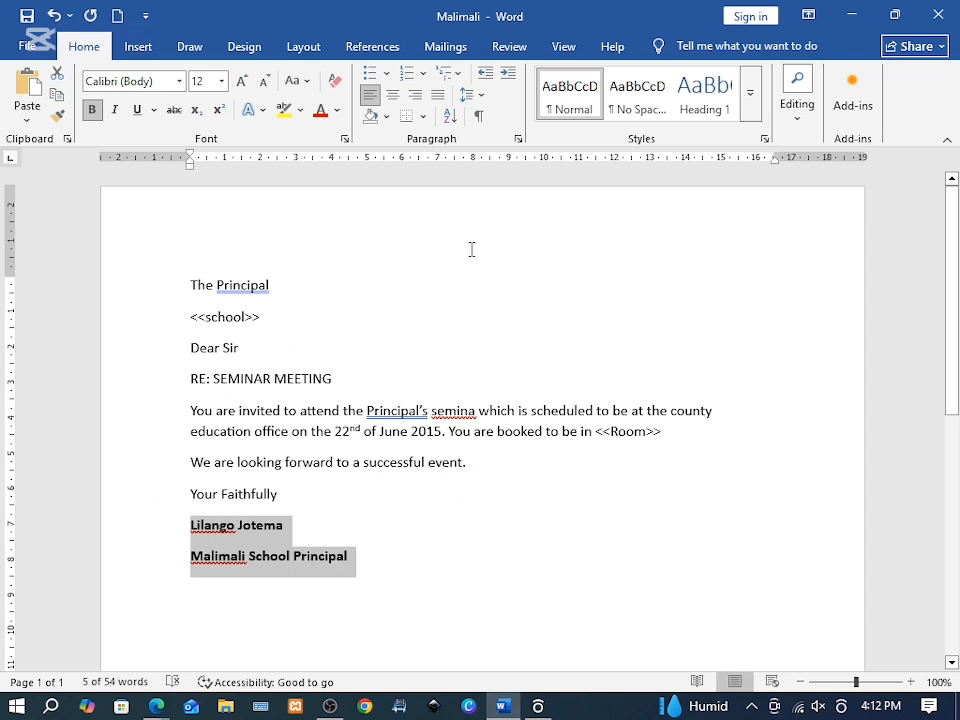
pyautogui.click(472, 94)
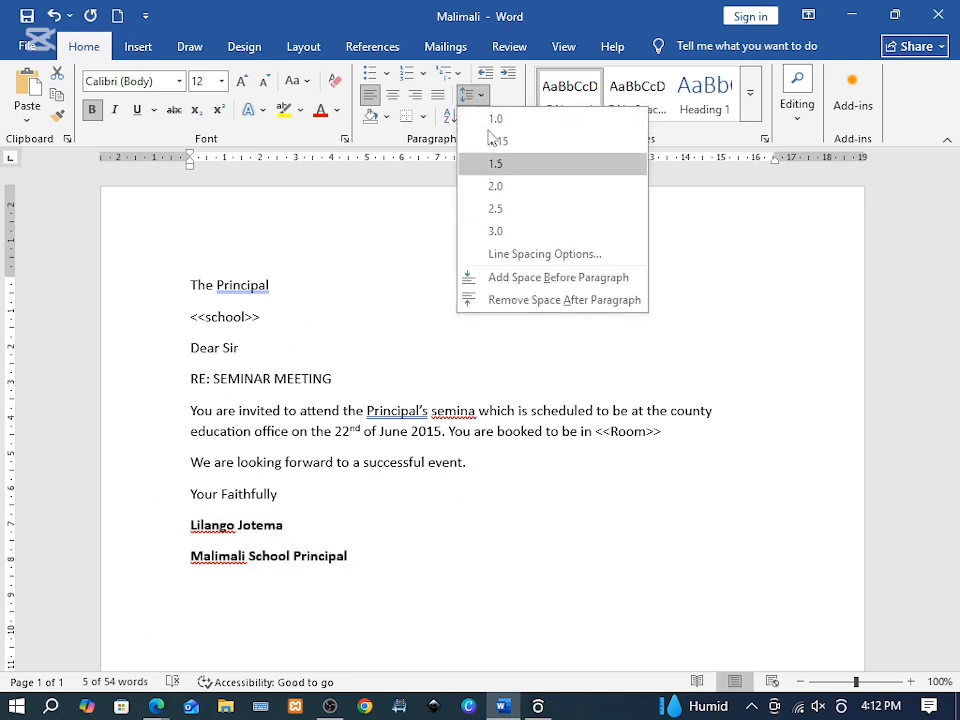
pyautogui.click(485, 300)
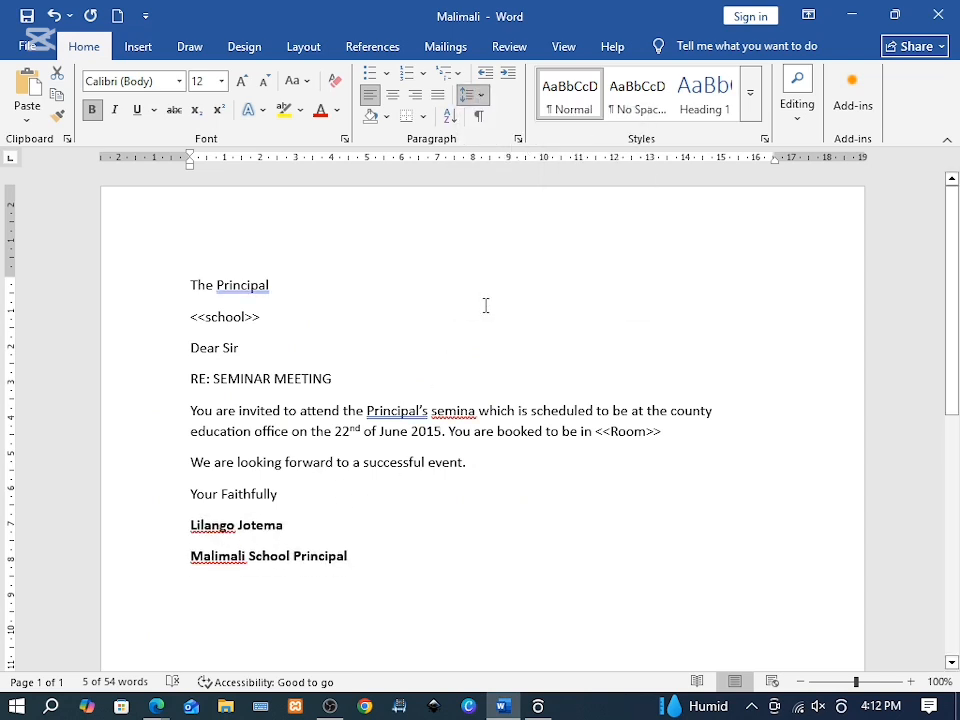
# Step: Remove the paragraph spacing after "The Principal" and "<<school>>", and insert a blank line above "Dear Sir"
pyautogui.click(268, 317)
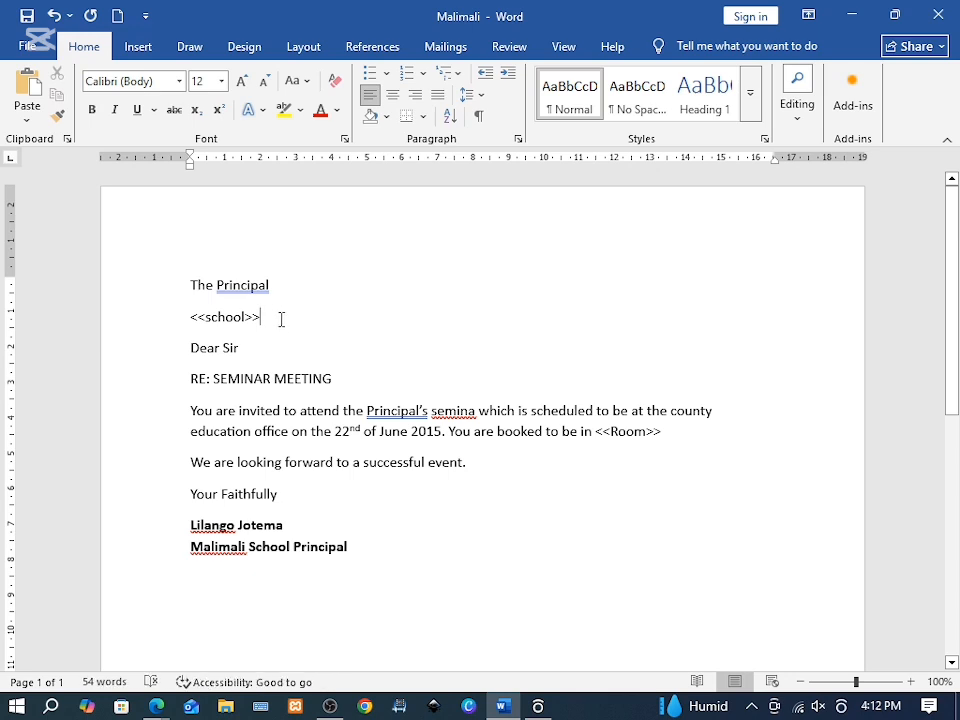
pyautogui.moveTo(280, 319); pyautogui.dragTo(203, 284)
pyautogui.click(470, 94)
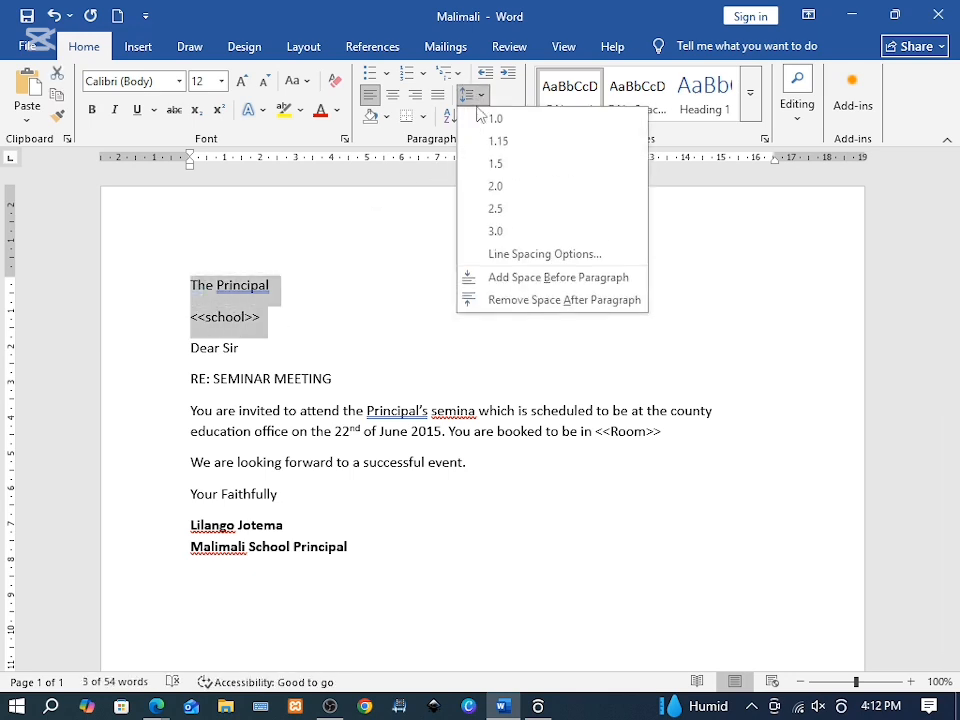
pyautogui.click(503, 300)
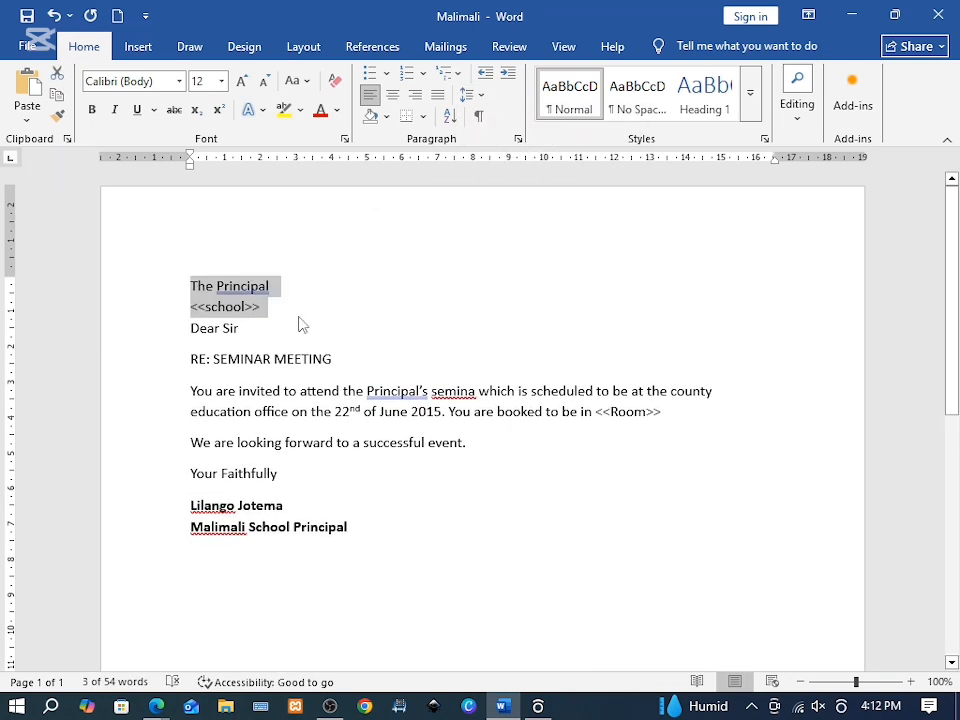
pyautogui.click(264, 383)
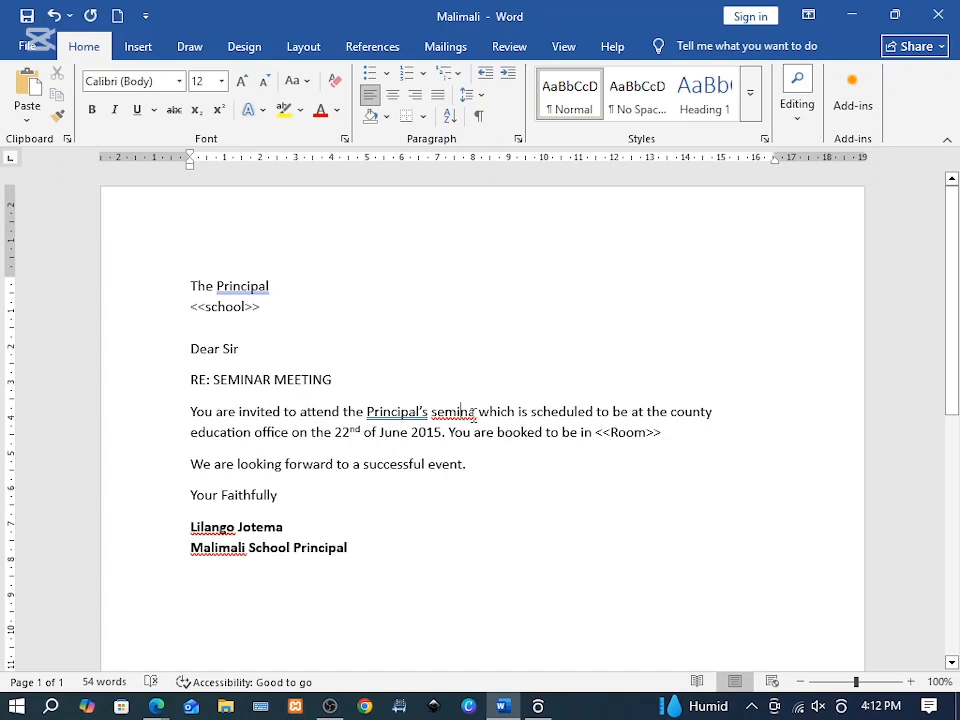
# Step: Correct "semina" to "seminar" in the invitation paragraph and save the letter
pyautogui.write('r')
pyautogui.click(388, 546)
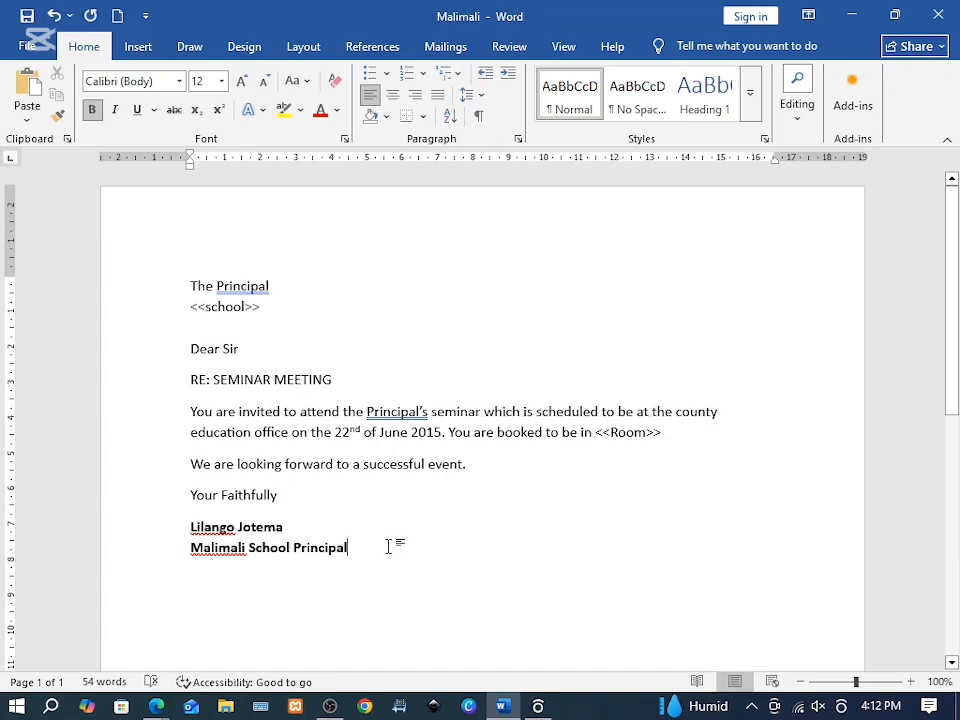
pyautogui.hotkey('ctrl', 's')
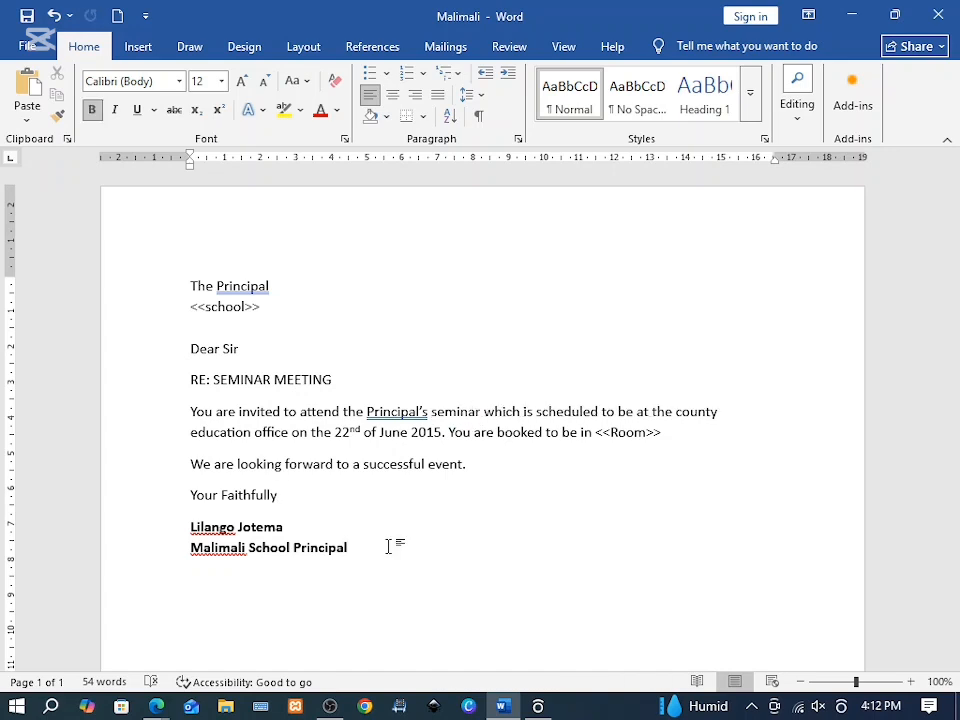
# Step: Start another blank Word document and save it as "recipient list" in the mail merge folder in Documents
pyautogui.click(156, 706)
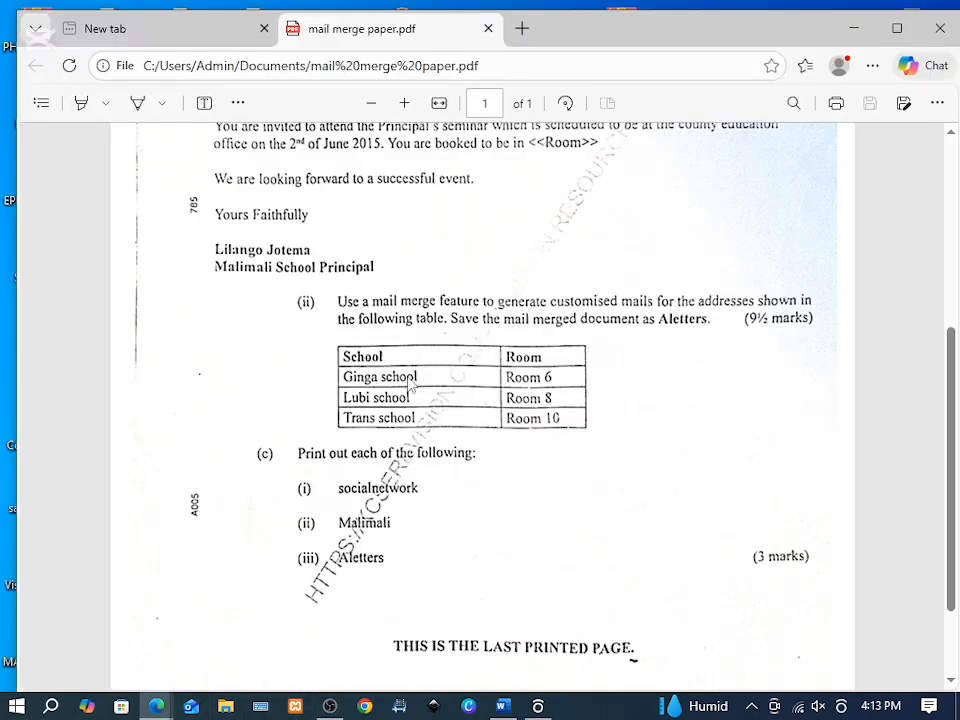
pyautogui.hotkey('alt', 'Tab')
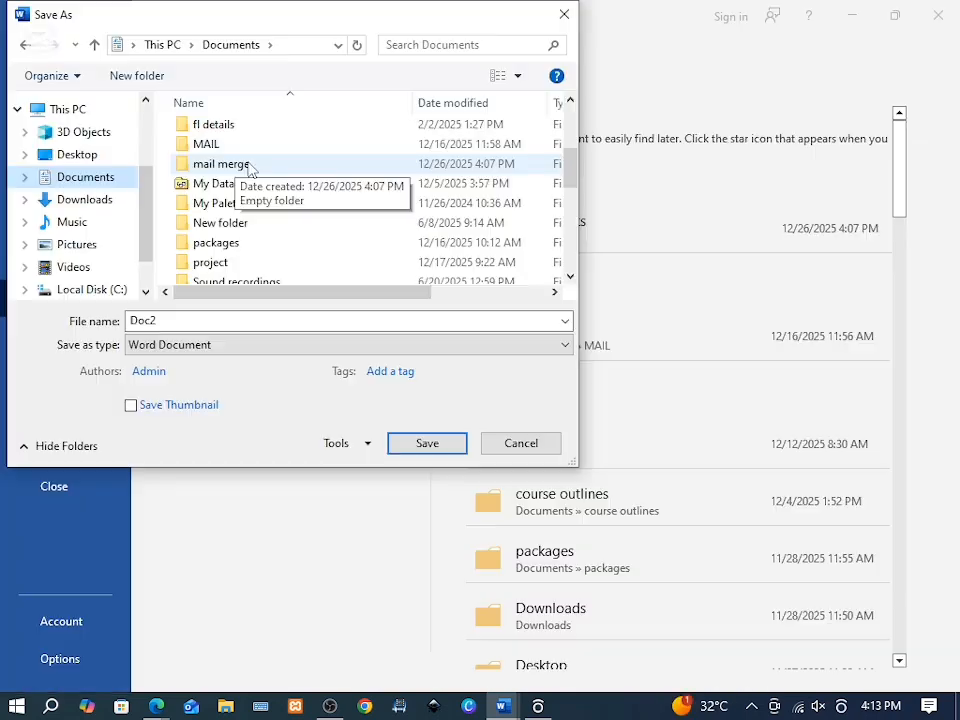
pyautogui.doubleClick(249, 164)
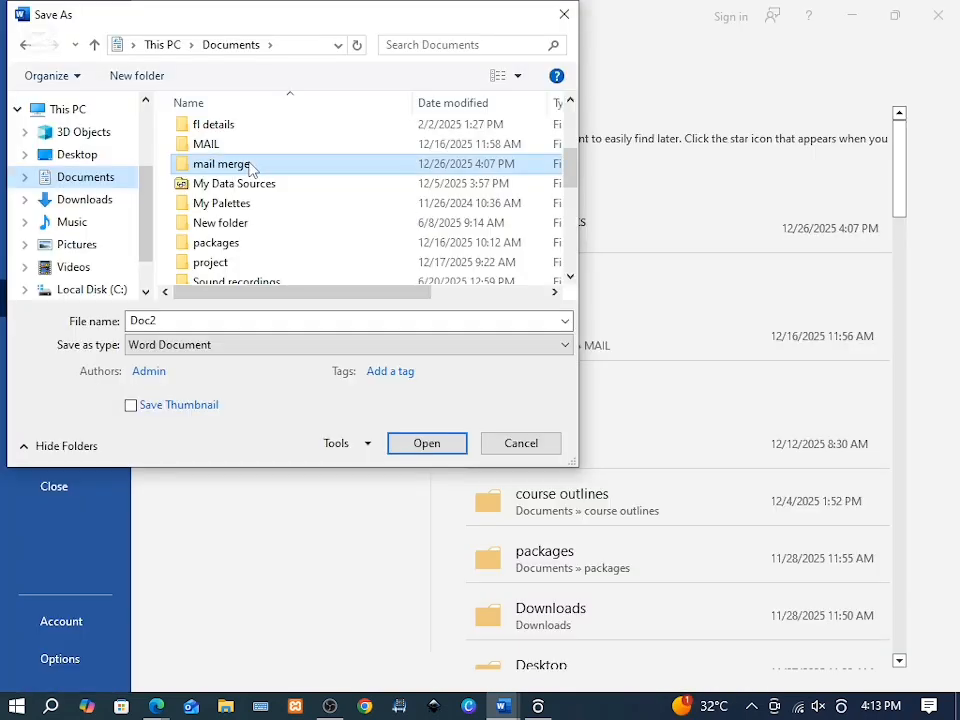
pyautogui.click(171, 321)
pyautogui.press('BackSpace')
pyautogui.press('BackSpace')
pyautogui.press('BackSpace')
pyautogui.press('BackSpace')
pyautogui.write('rec')
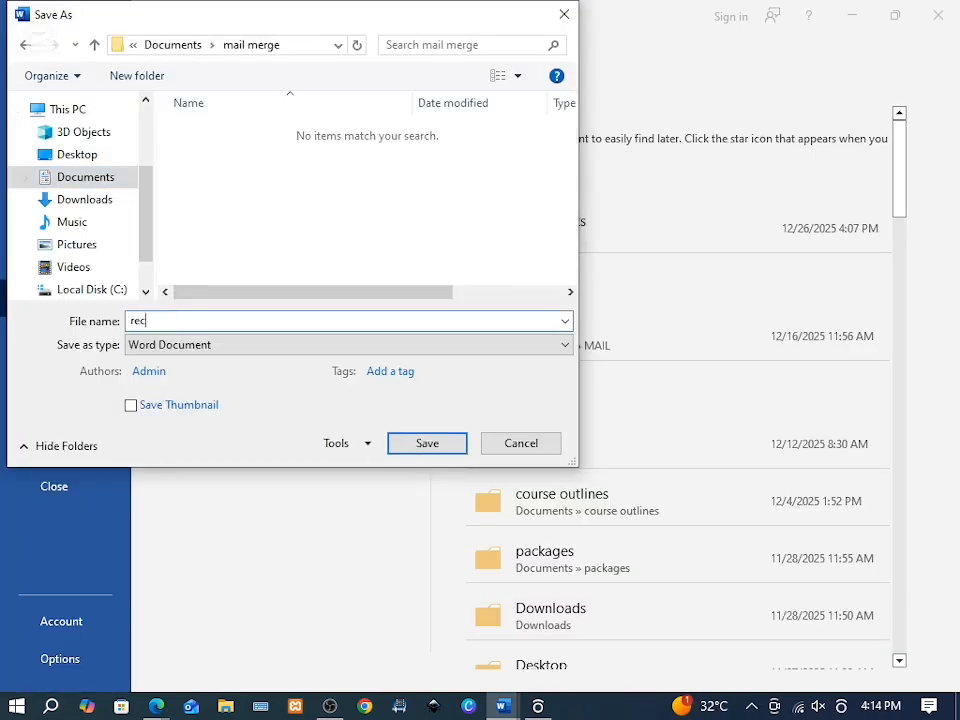
pyautogui.write('ipient list')
pyautogui.click(407, 443)
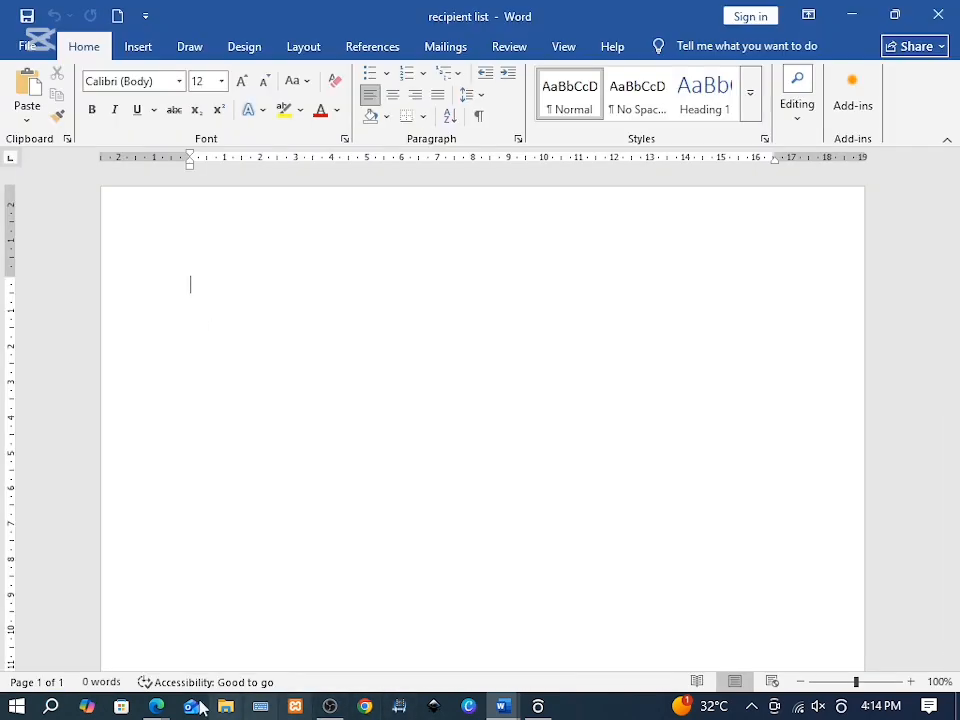
# Step: Following the question paper, add a two-column, four-row table and enter the column headers School and Room
pyautogui.click(156, 707)
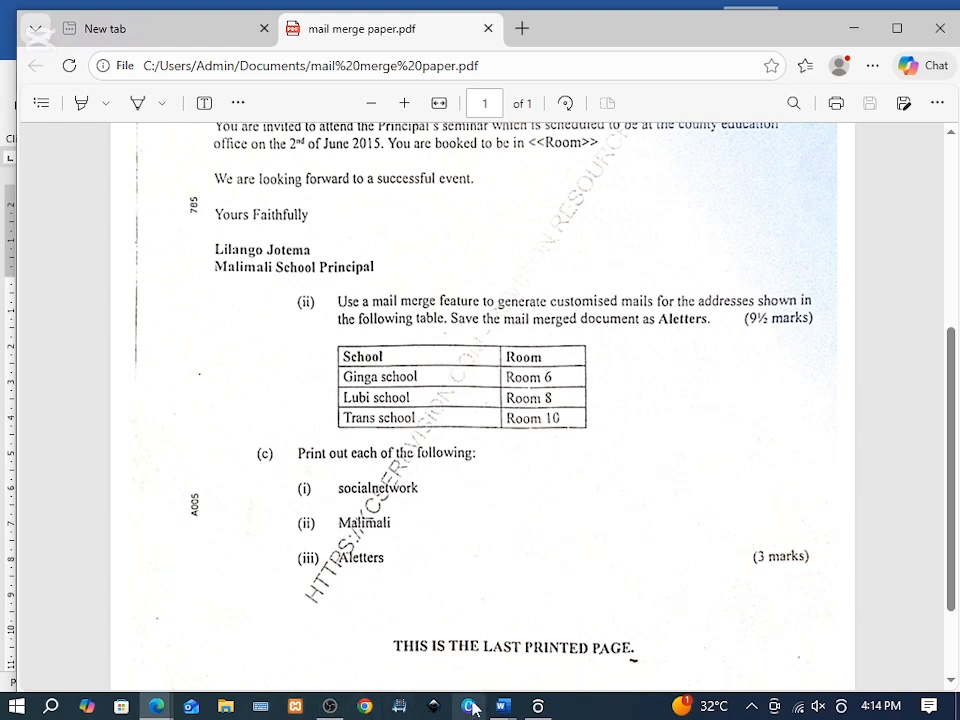
pyautogui.click(503, 707)
pyautogui.write('S')
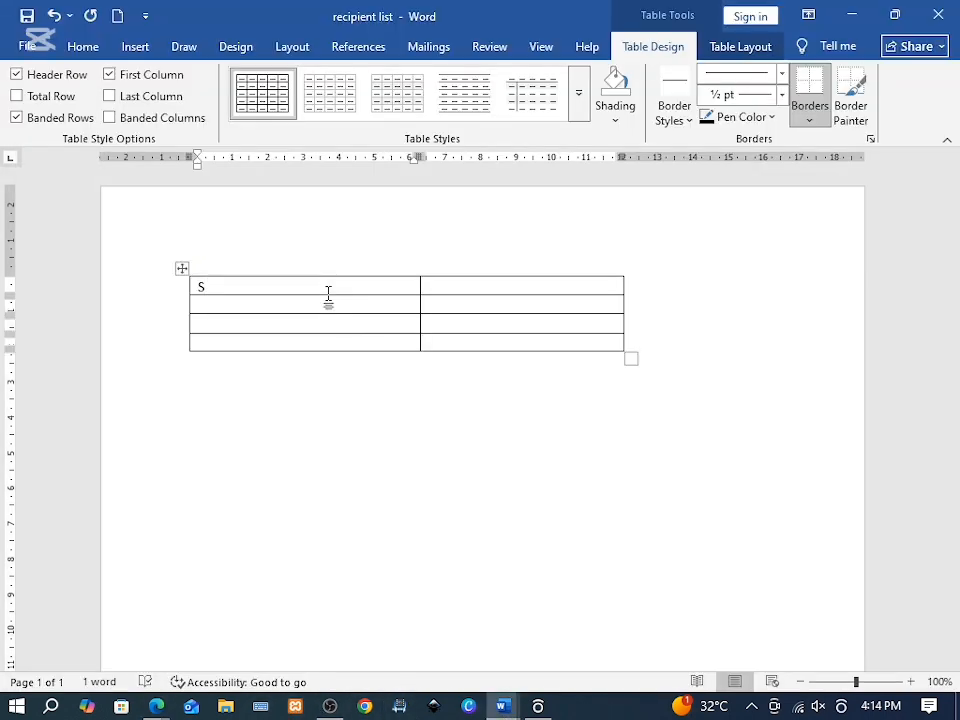
pyautogui.write('chool')
pyautogui.click(470, 289)
pyautogui.write('Room')
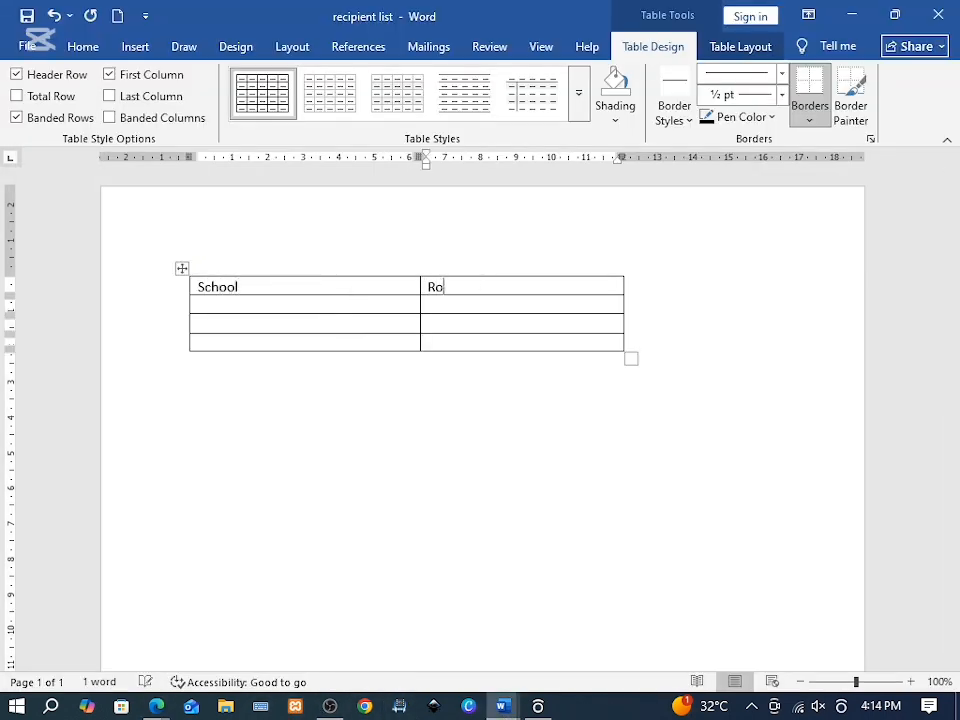
# Step: Fill the table rows with Ginga school in Room 6, Lubi school in Room 8 and Trans school in Room 10
pyautogui.click(225, 305)
pyautogui.write('Ginga school')
pyautogui.click(440, 310)
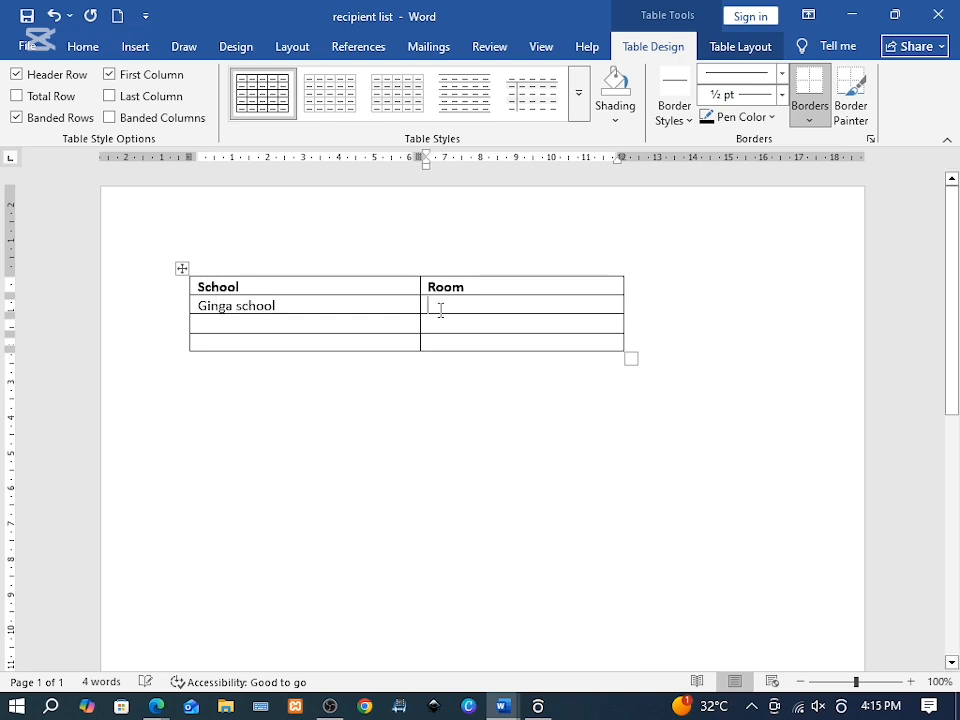
pyautogui.write('Room 6')
pyautogui.click(239, 324)
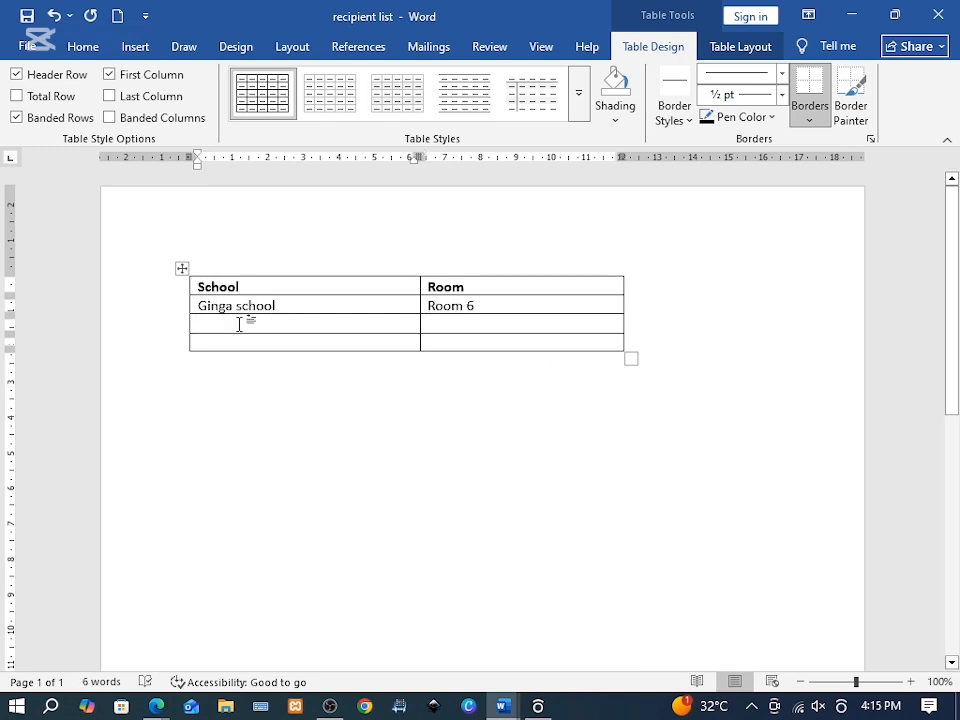
pyautogui.write('Lubi school')
pyautogui.click(463, 324)
pyautogui.write('Room')
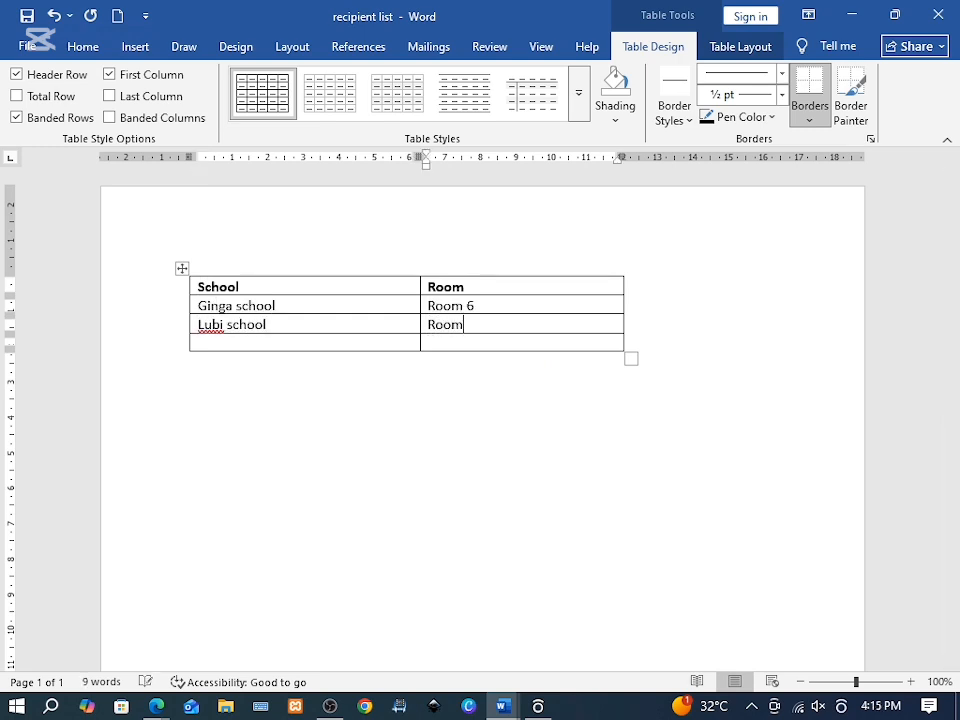
pyautogui.write(' 8')
pyautogui.click(216, 343)
pyautogui.write('Trans school')
pyautogui.click(445, 345)
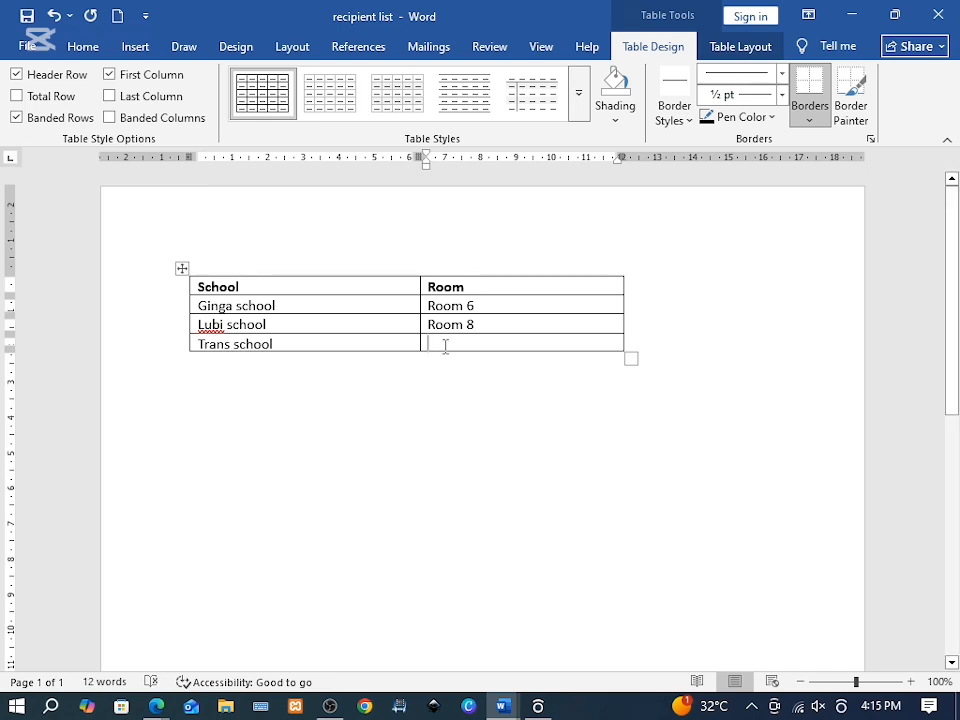
pyautogui.write('Room 10')
# Step: Open the saved recipient list from the mail merge folder in Documents, check its table, and close it
pyautogui.click(96, 227)
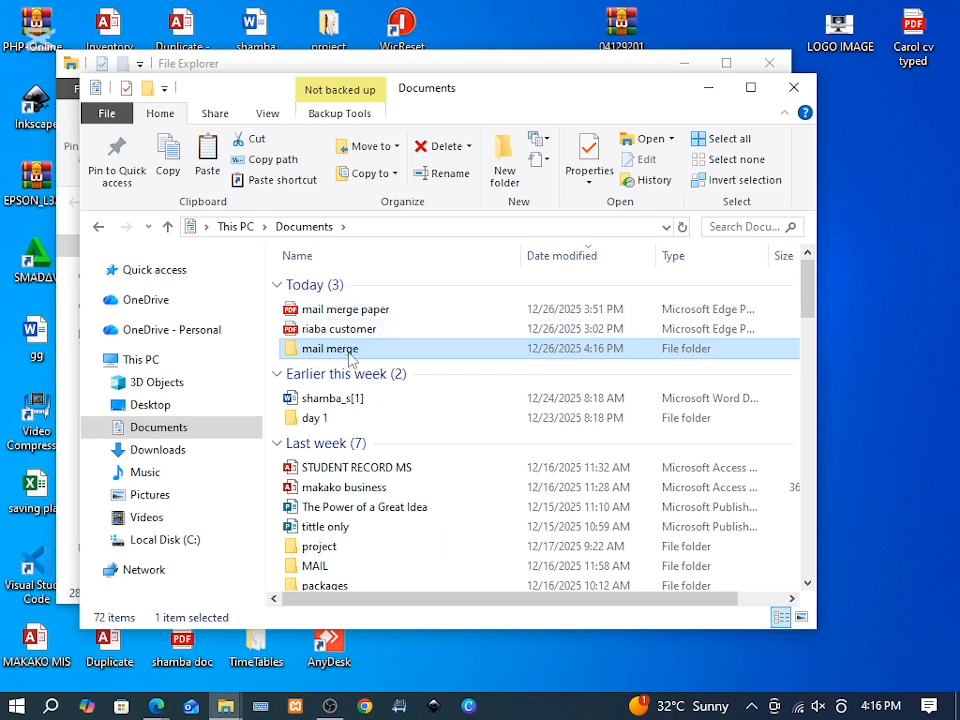
pyautogui.doubleClick(349, 358)
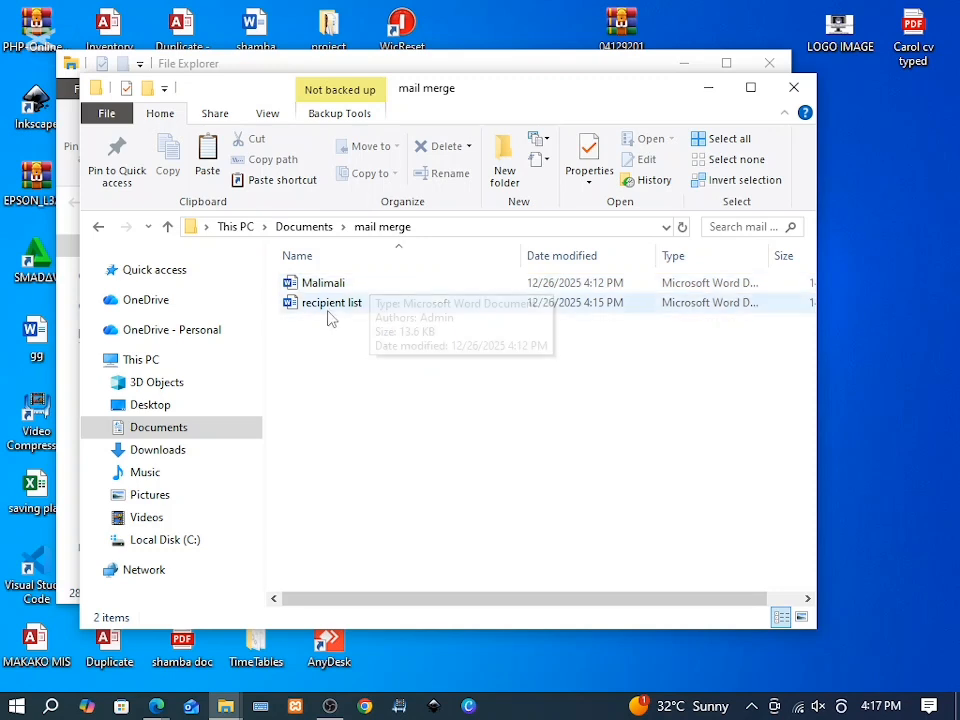
pyautogui.click(381, 305)
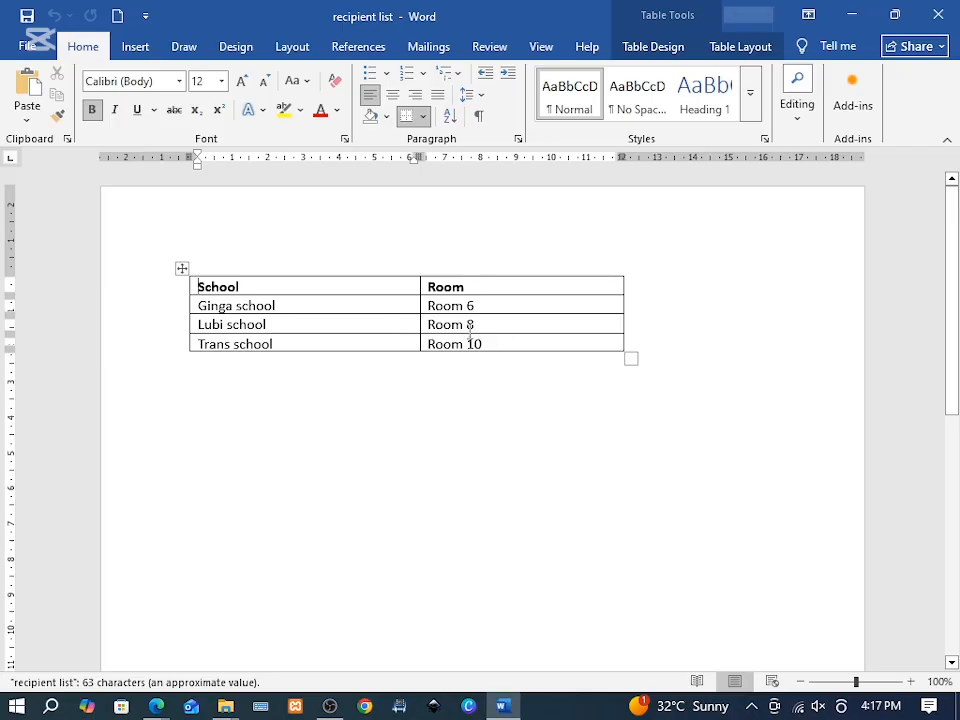
pyautogui.click(938, 14)
# Step: Open the Malimali letter and start the step-by-step mail merge wizard for letters, using the current document
pyautogui.doubleClick(332, 287)
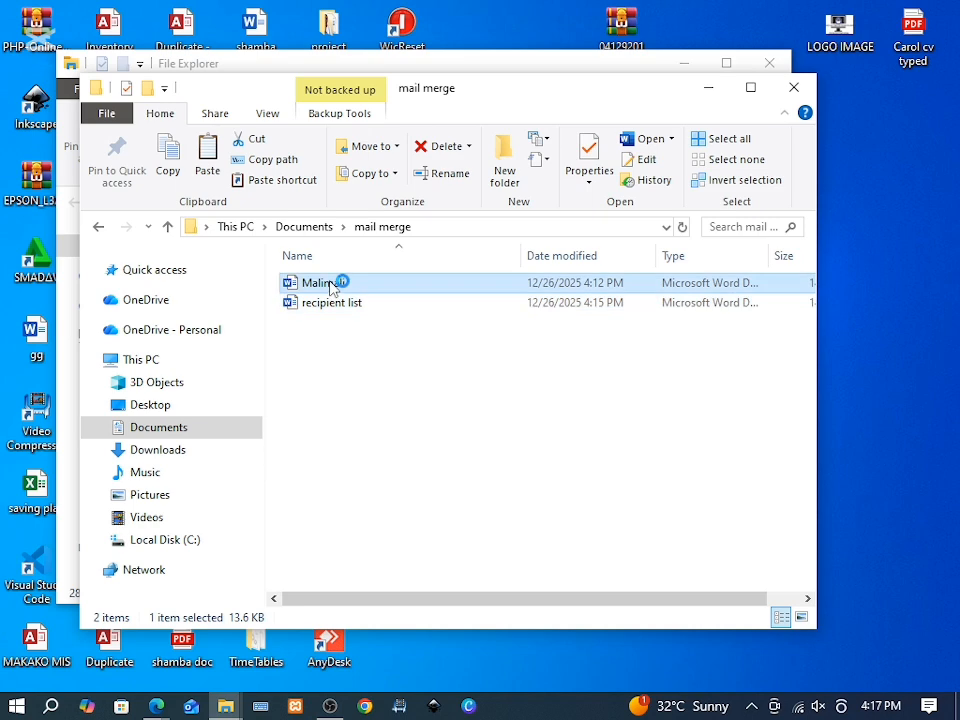
pyautogui.click(445, 47)
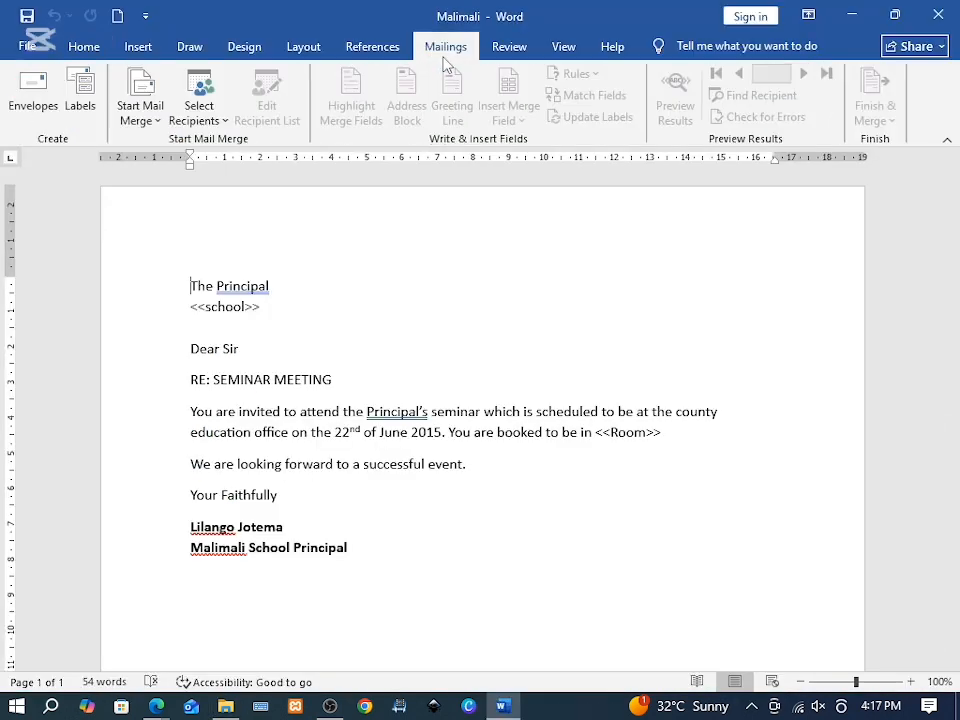
pyautogui.click(157, 122)
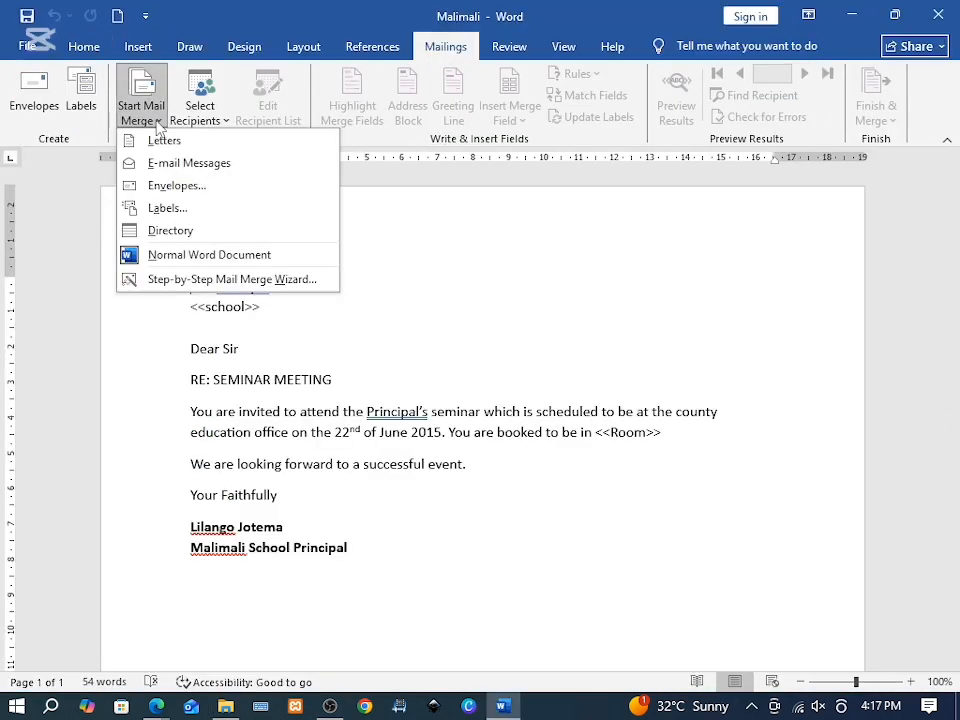
pyautogui.click(185, 281)
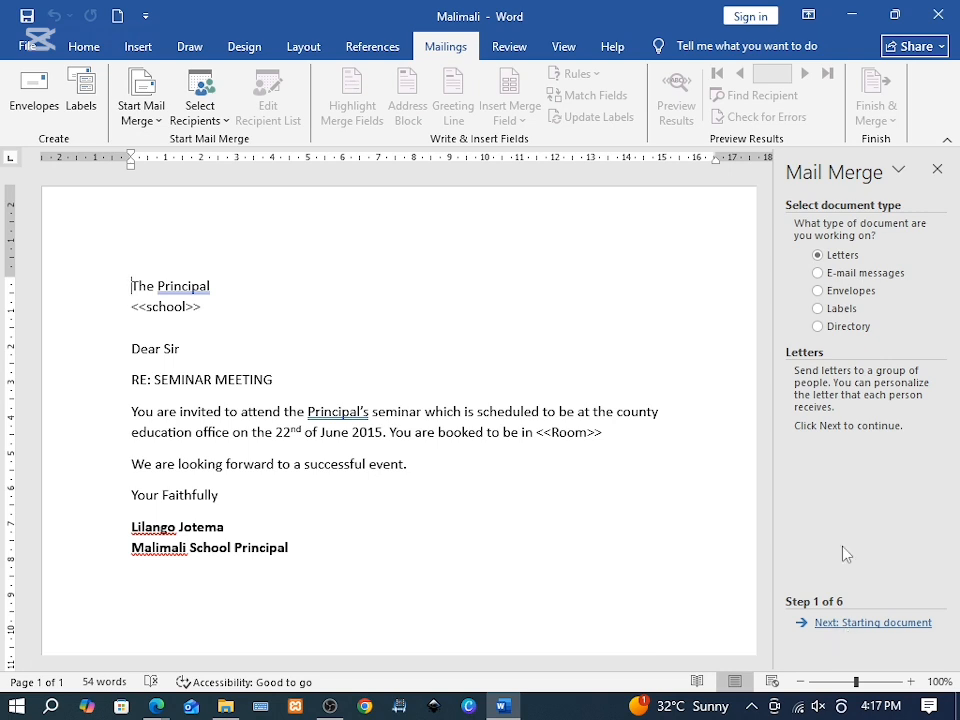
pyautogui.click(853, 628)
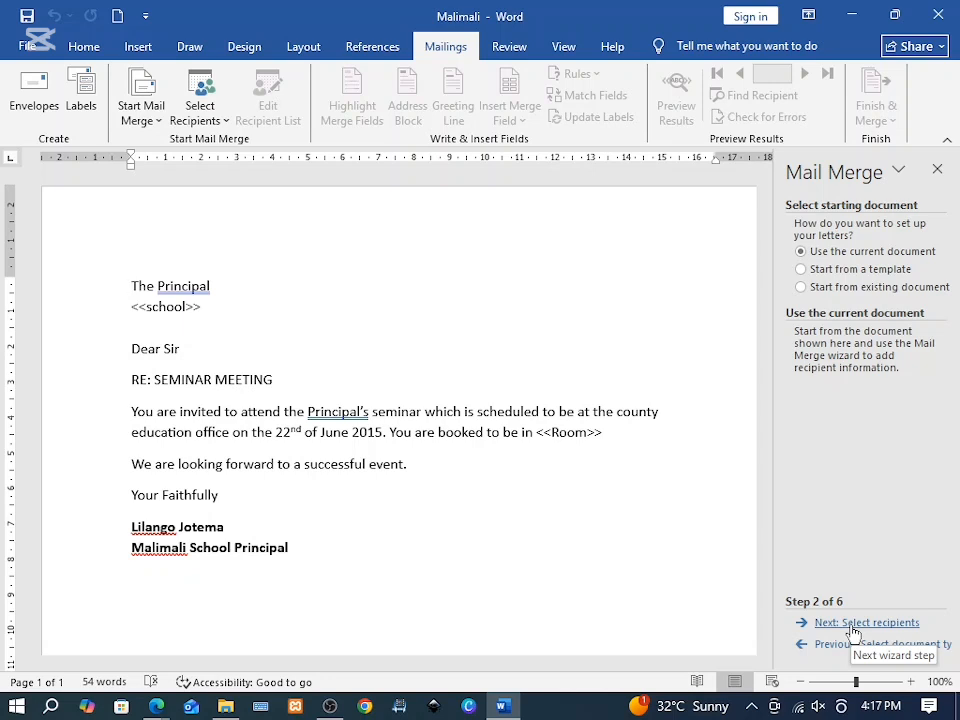
pyautogui.click(853, 627)
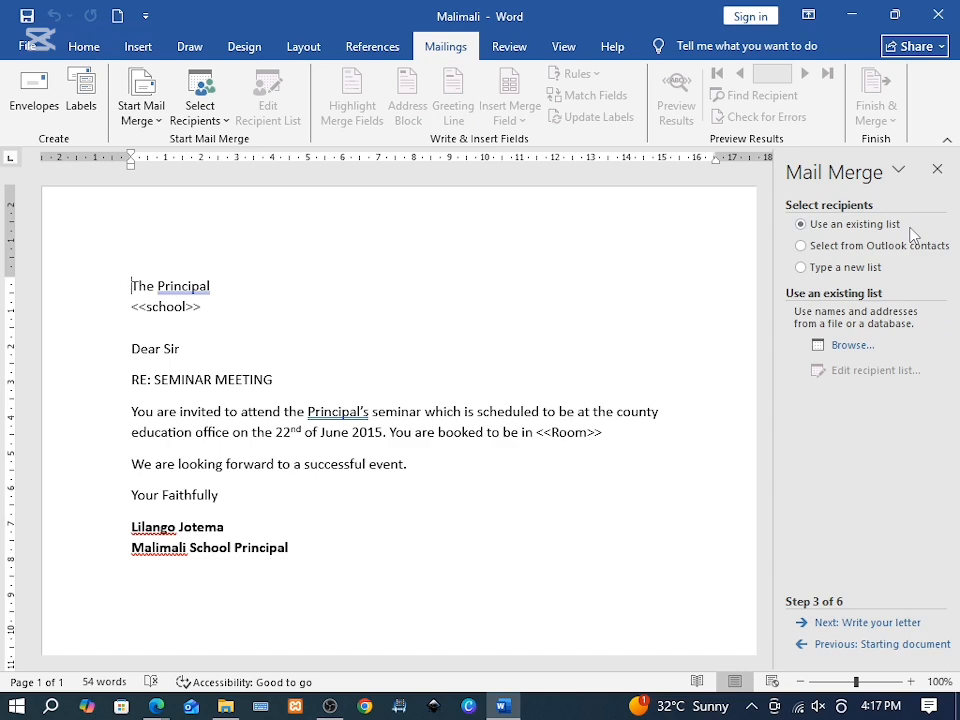
# Step: Use the existing "recipient list" file from the mail merge folder as the data source, with all schools included as recipients
pyautogui.click(841, 347)
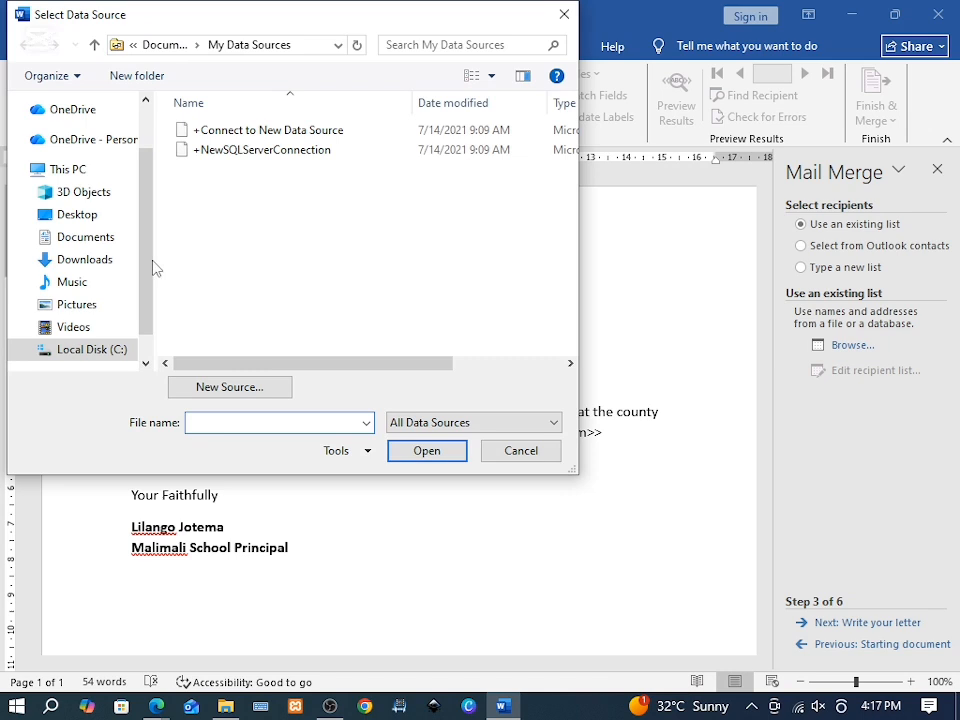
pyautogui.click(82, 238)
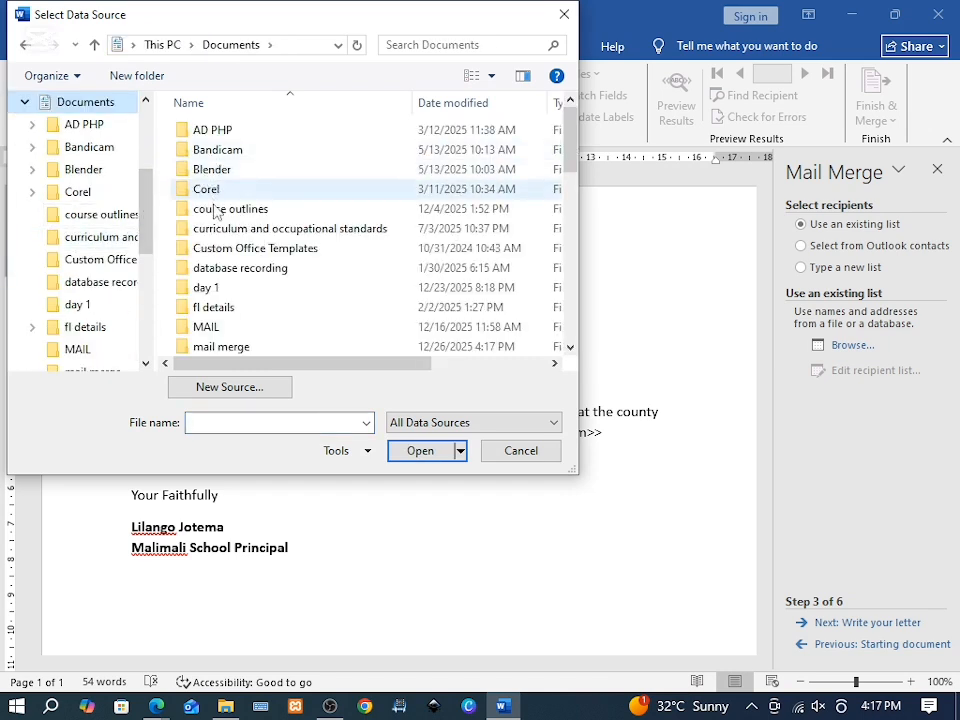
pyautogui.doubleClick(229, 347)
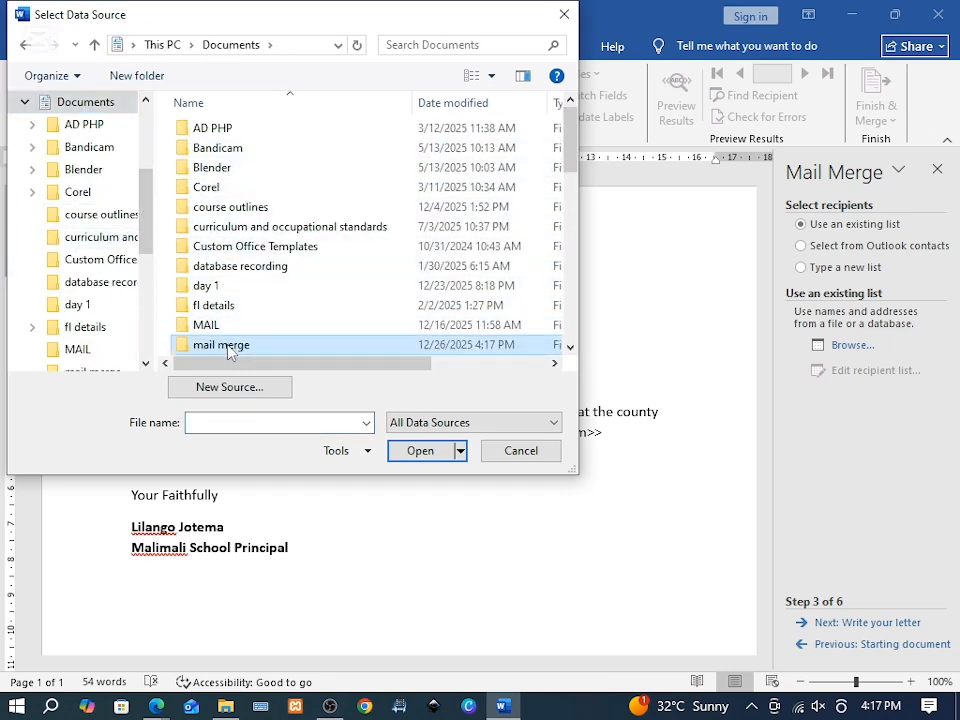
pyautogui.click(221, 152)
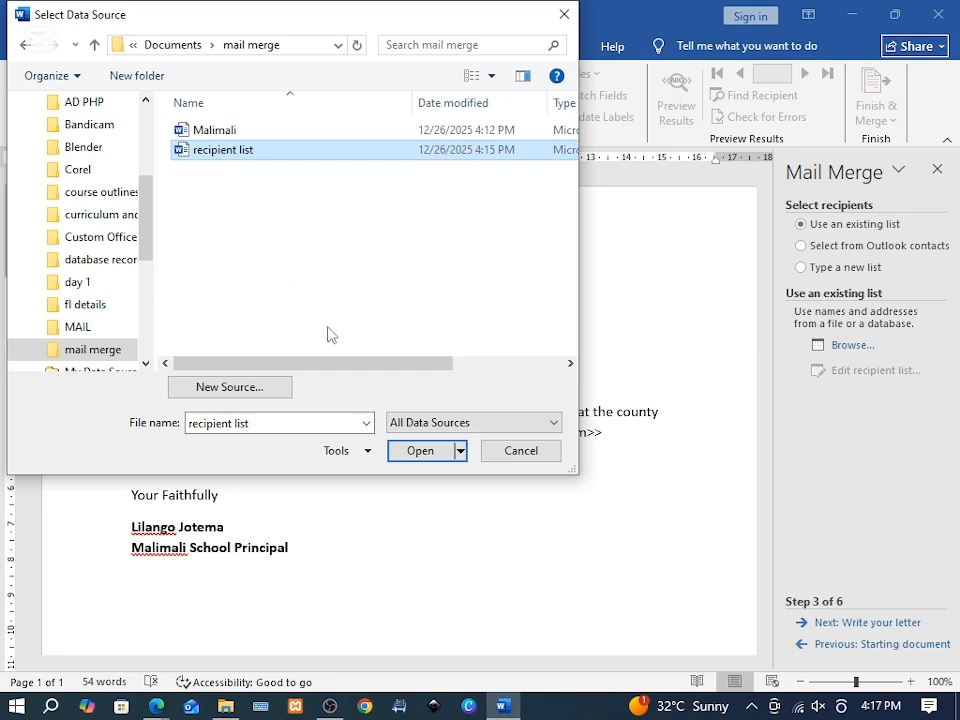
pyautogui.click(405, 455)
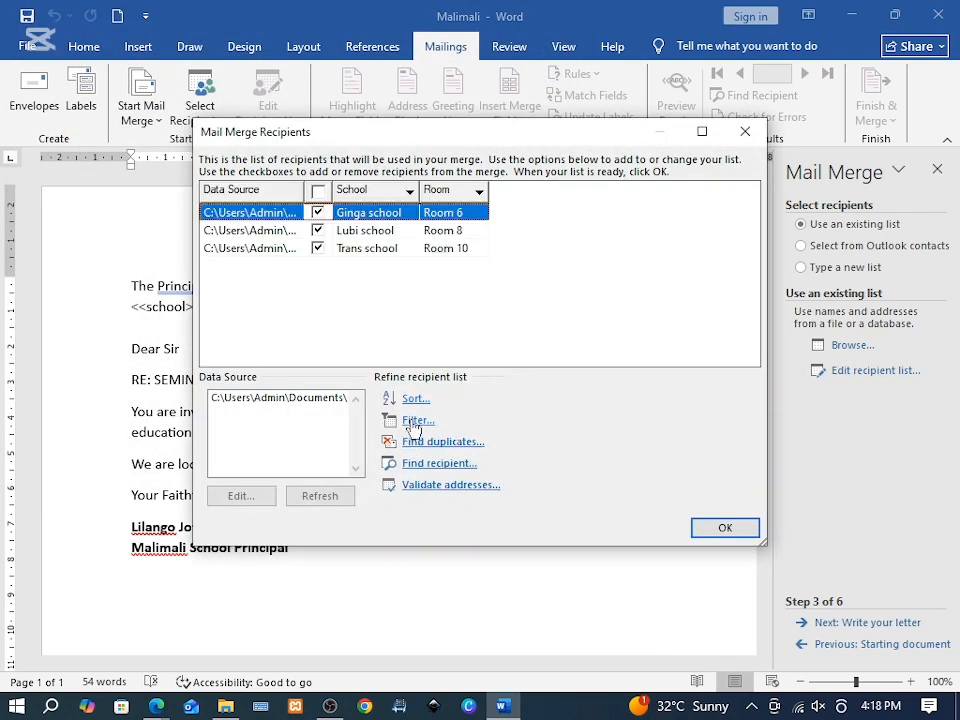
pyautogui.click(317, 190)
pyautogui.click(718, 529)
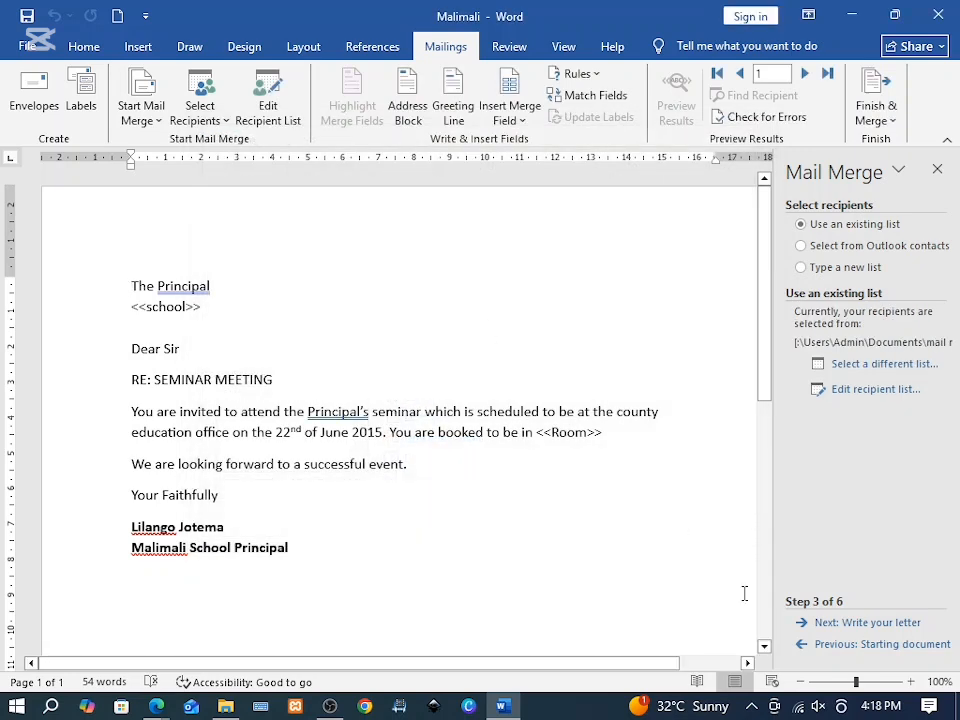
# Step: Advance the mail merge wizard through the letter writing and preview stages to completing the merge
pyautogui.click(858, 623)
pyautogui.click(860, 624)
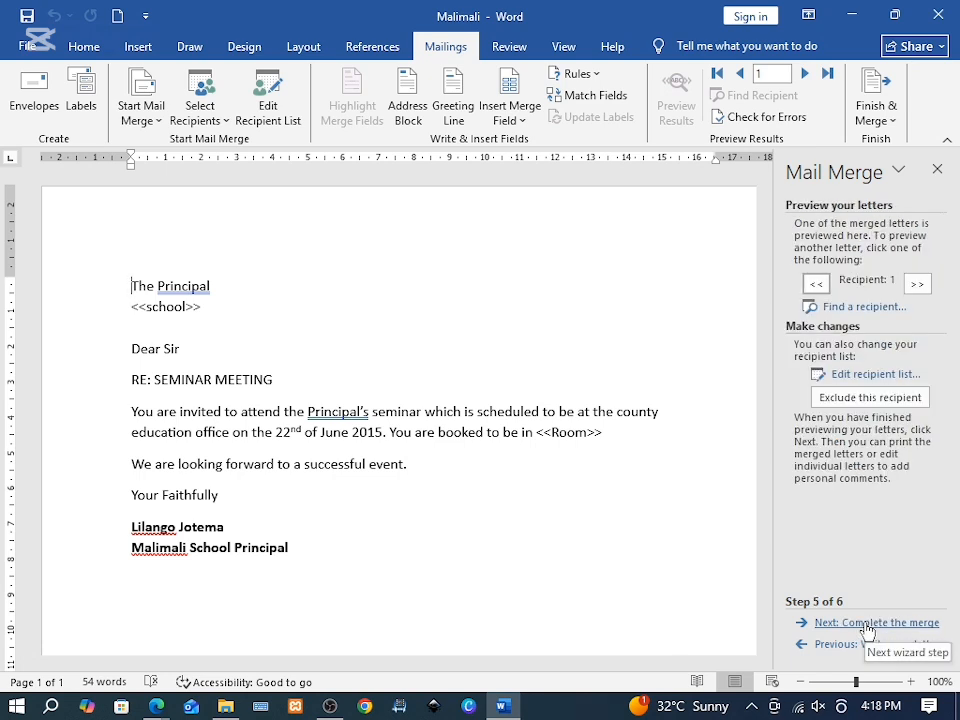
pyautogui.click(862, 624)
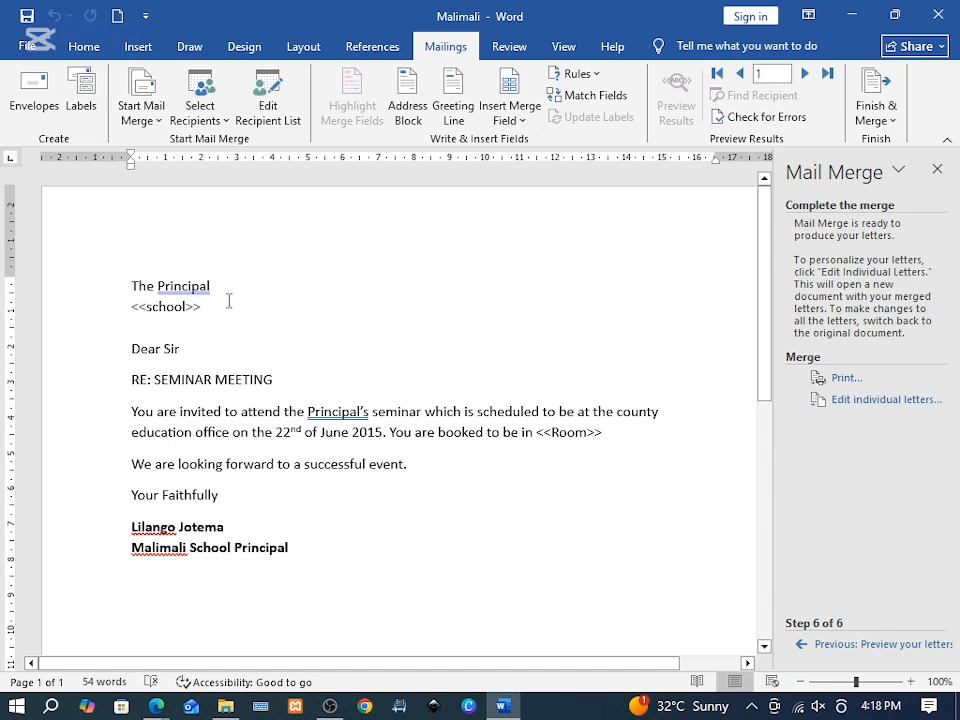
# Step: Replace the typed <<school>> and <<Room>> placeholders in the letter with the School and Room merge fields
pyautogui.click(527, 121)
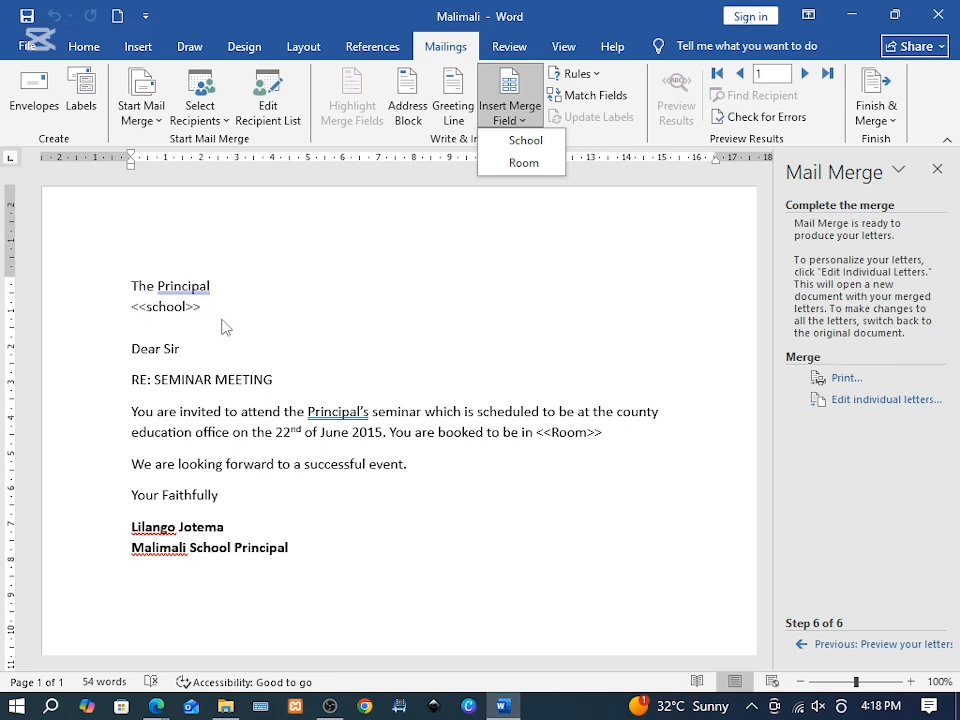
pyautogui.click(222, 320)
pyautogui.moveTo(203, 306); pyautogui.dragTo(133, 308)
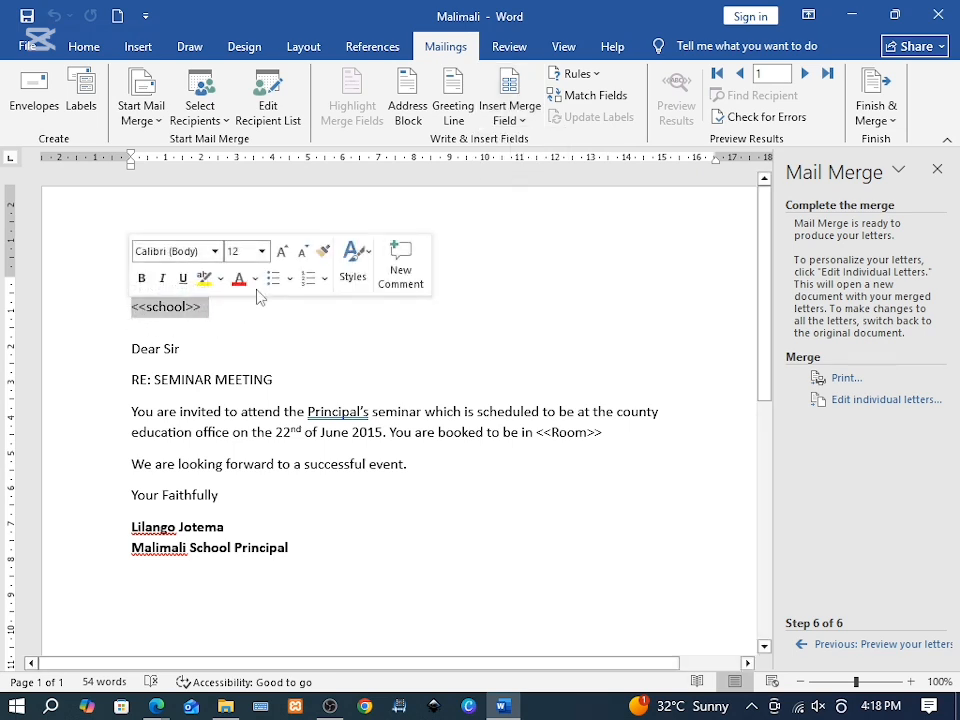
pyautogui.click(508, 119)
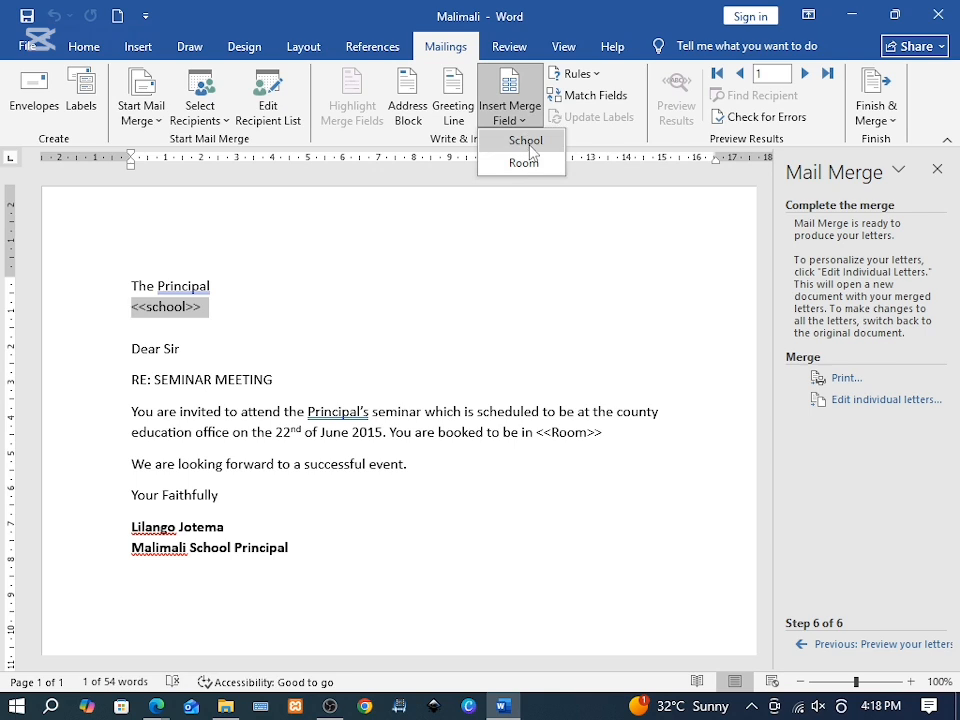
pyautogui.click(526, 143)
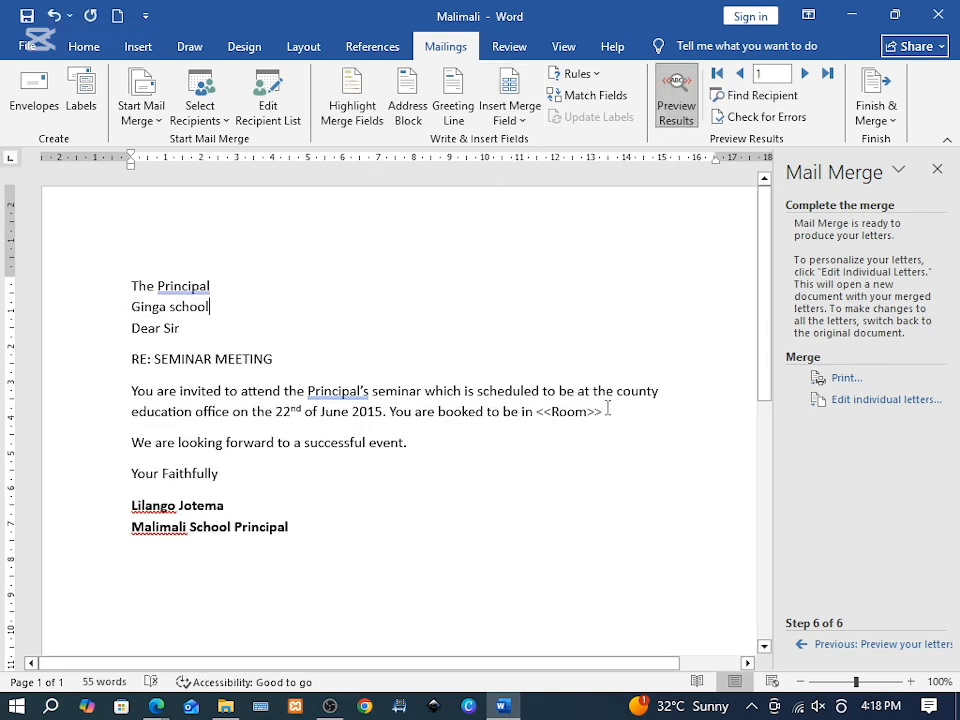
pyautogui.moveTo(607, 410); pyautogui.dragTo(540, 420)
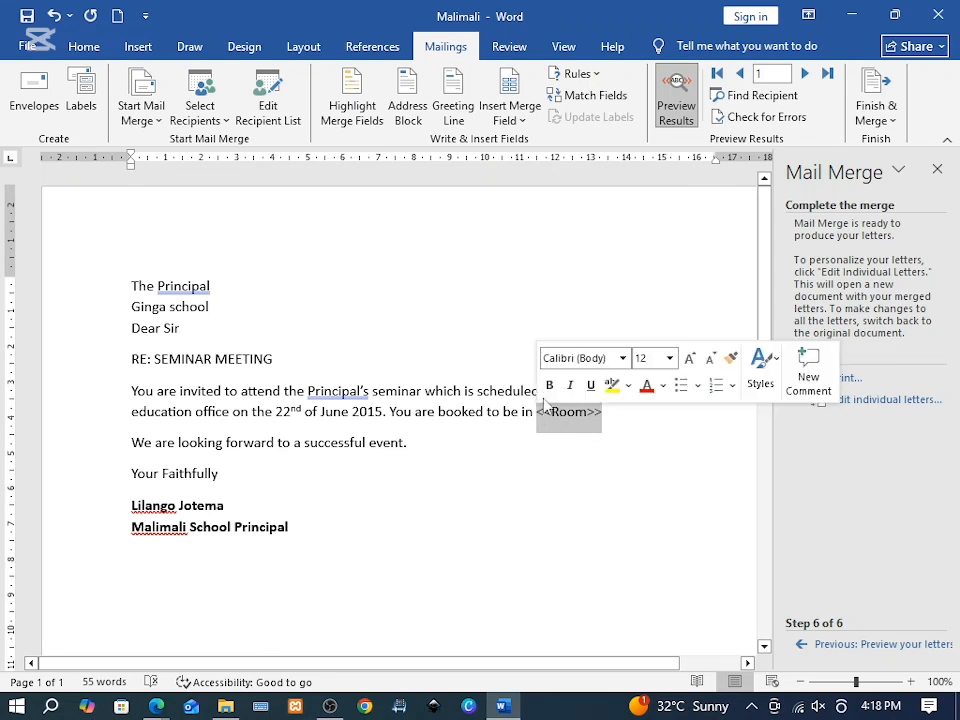
pyautogui.click(522, 120)
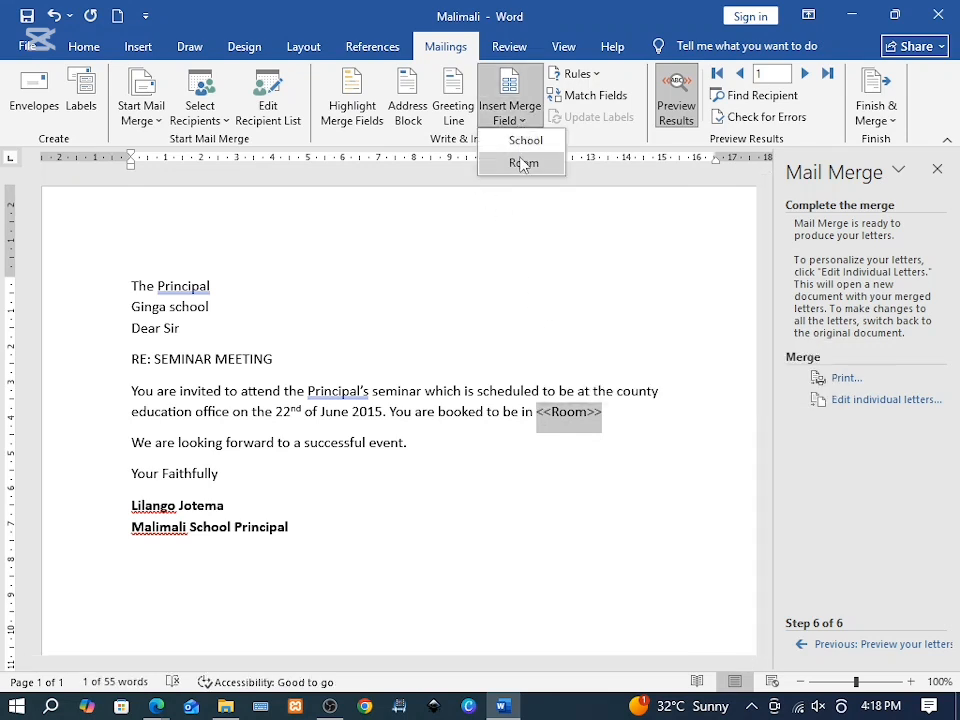
pyautogui.click(522, 163)
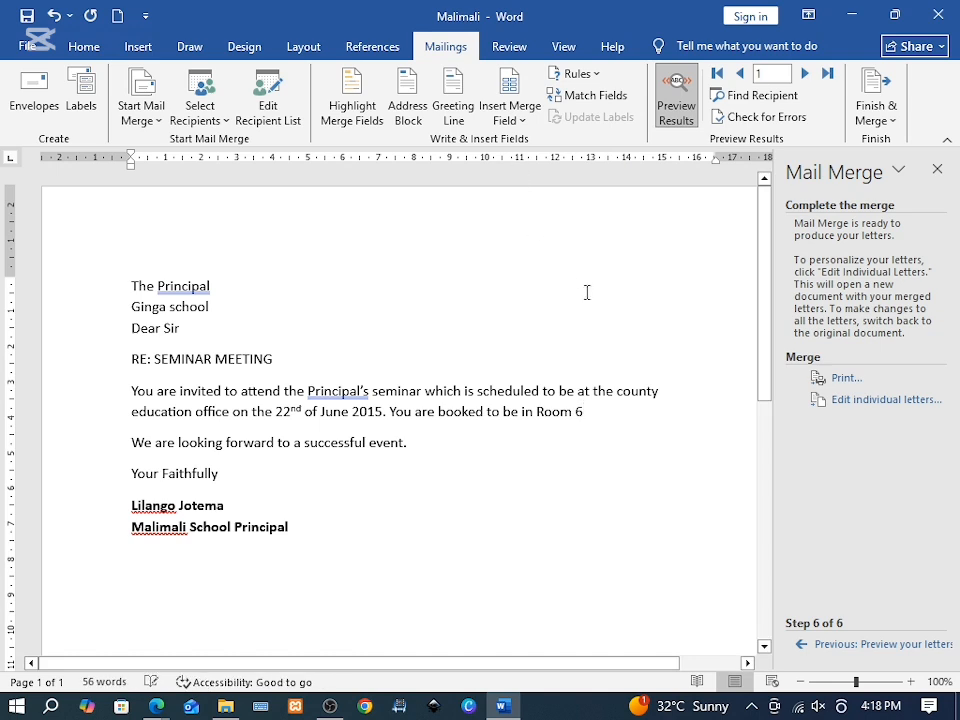
# Step: Finish the merge by generating individual letters for all records in a new document
pyautogui.click(875, 106)
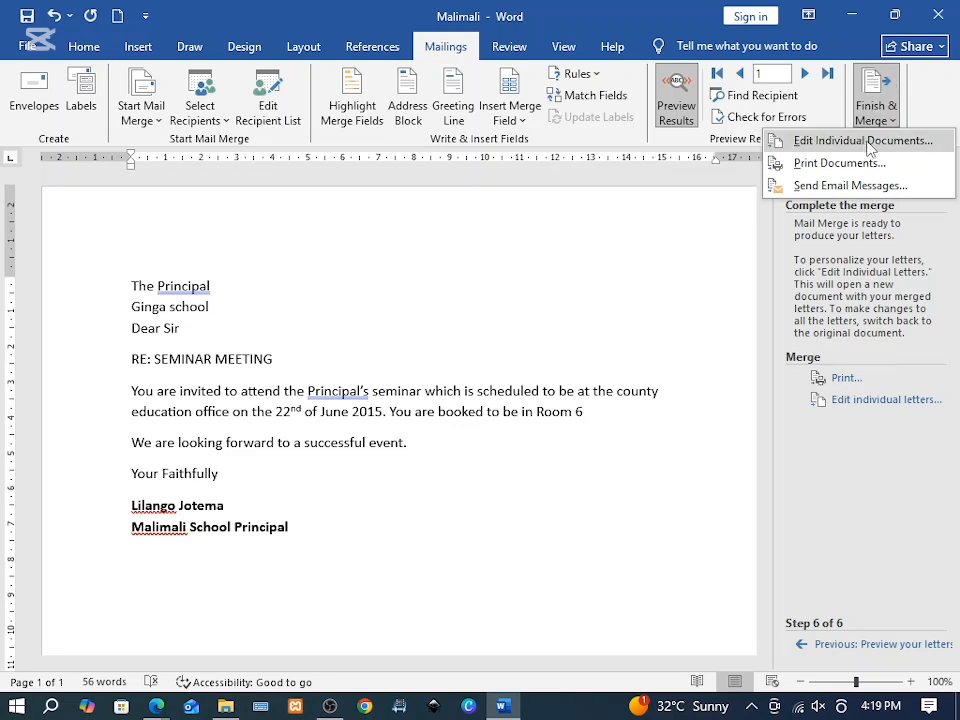
pyautogui.click(866, 142)
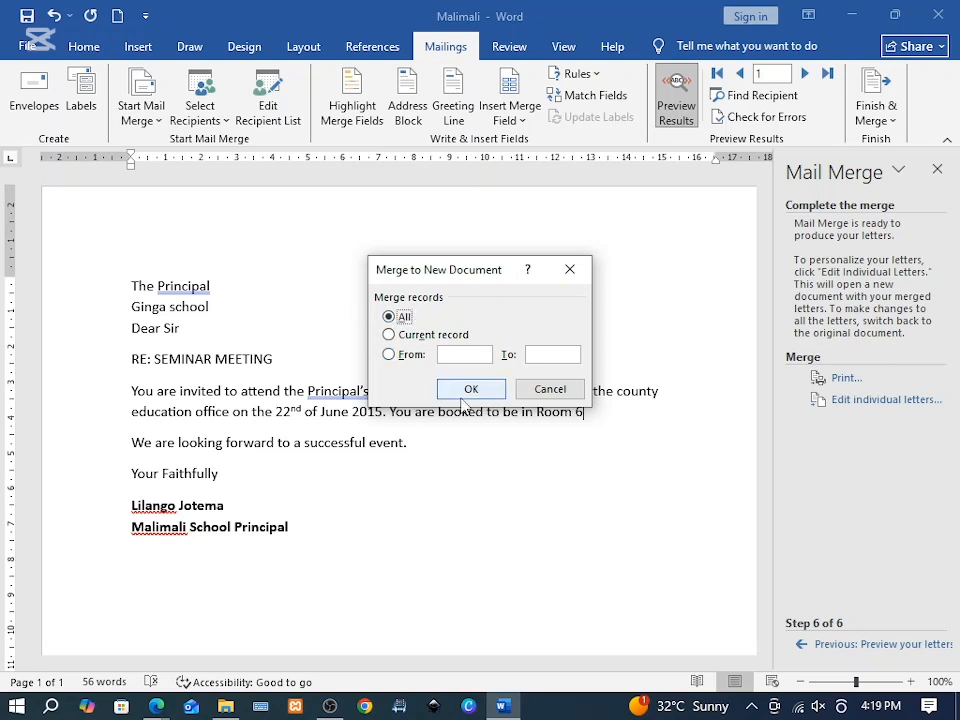
pyautogui.click(471, 390)
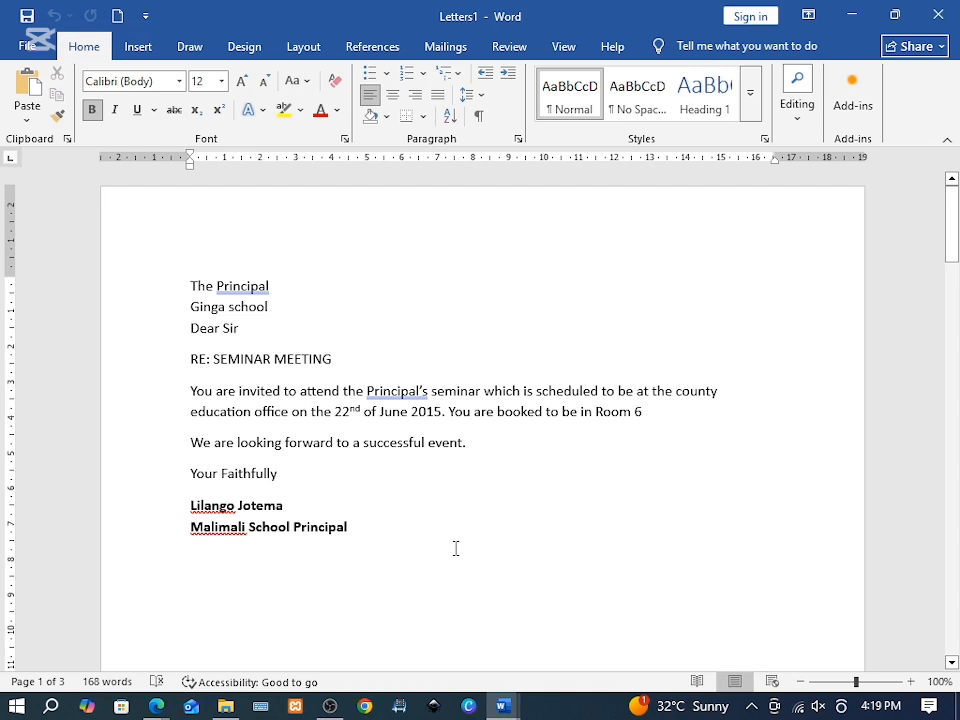
# Step: Check the question paper's instructions and review the school and room details in the merged letters
pyautogui.moveTo(157, 706)
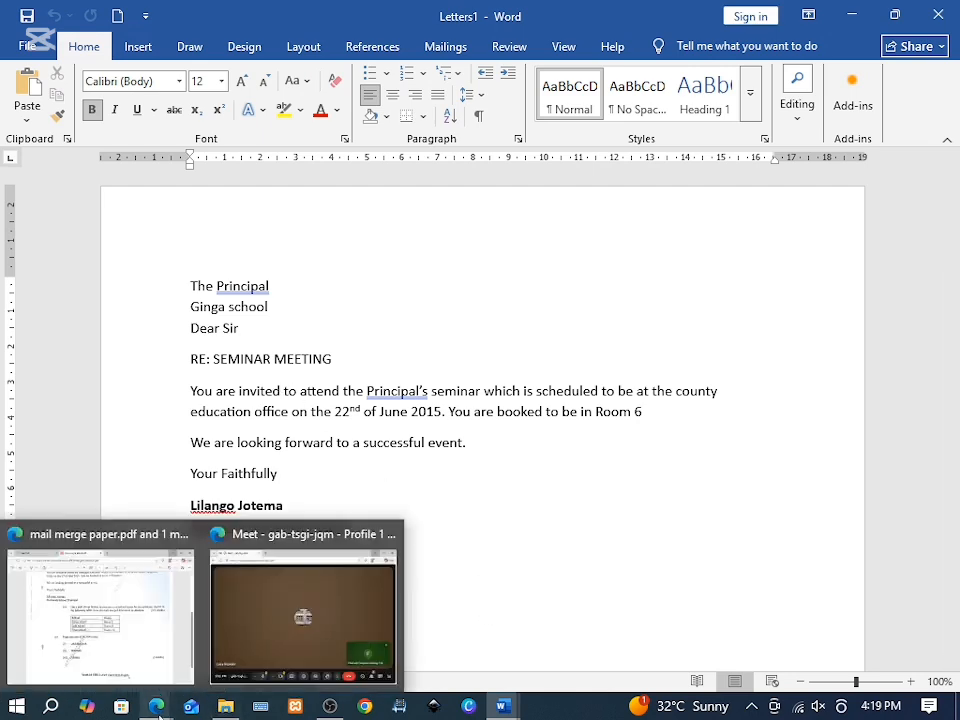
pyautogui.click(101, 651)
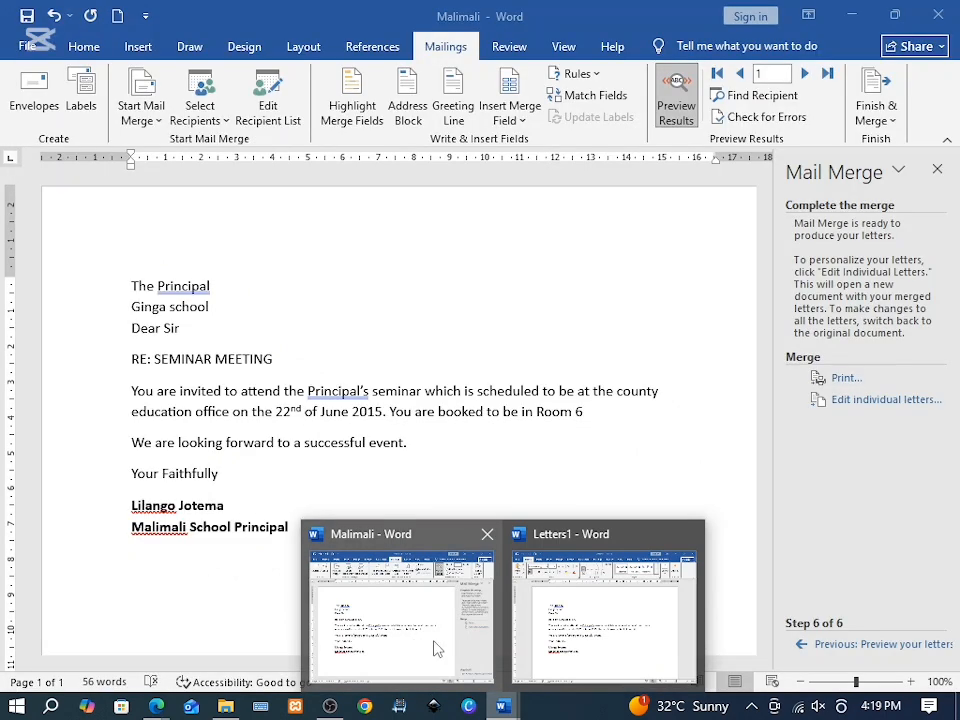
pyautogui.click(600, 611)
pyautogui.scroll(-1, 255, 377)
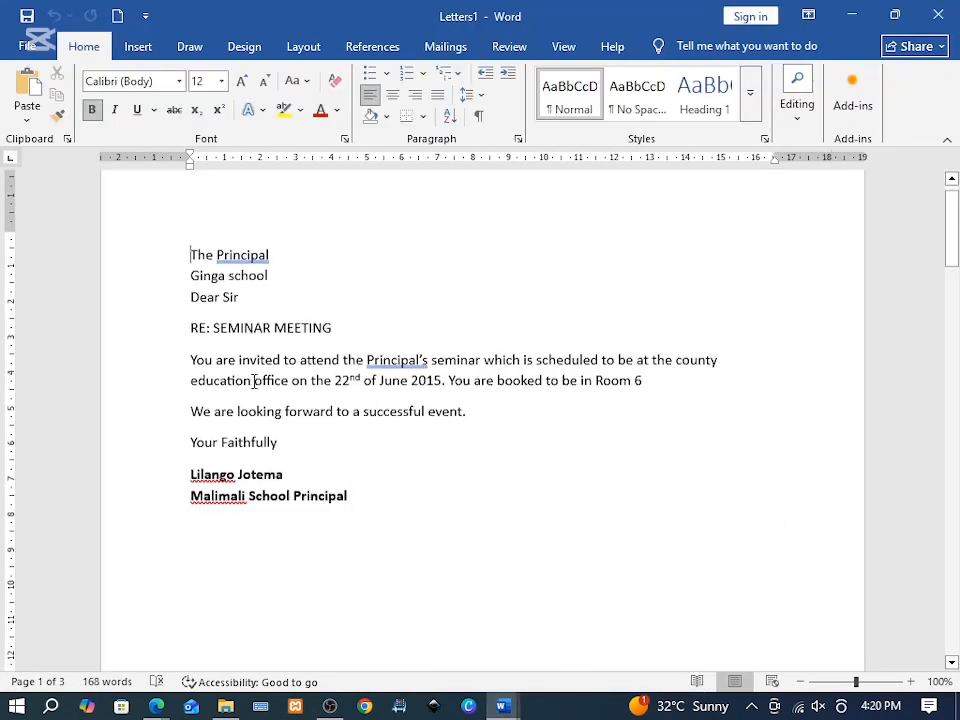
pyautogui.scroll(-20, 300, 455)
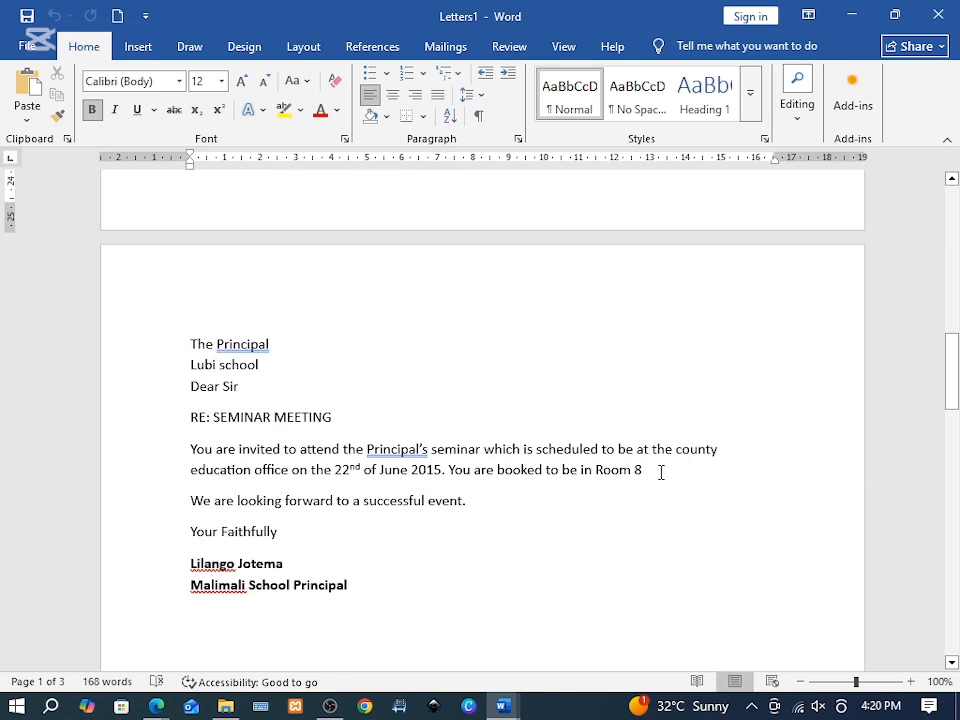
# Step: Look through the remaining merged letters and save the document as Aletters in the mail merge folder
pyautogui.scroll(-20, 228, 452)
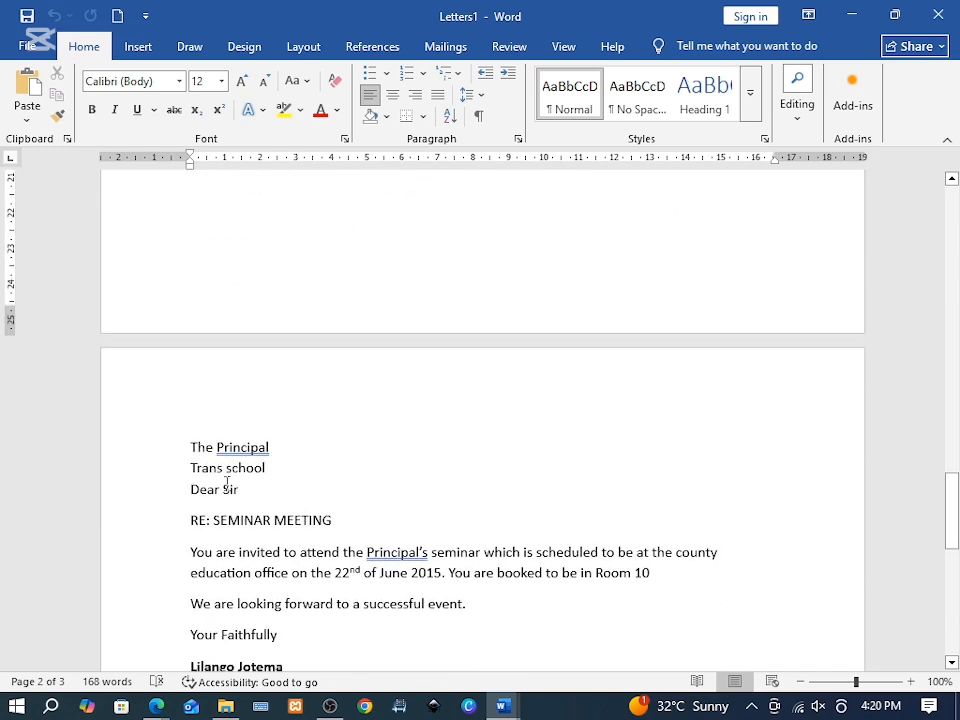
pyautogui.scroll(-2, 287, 480)
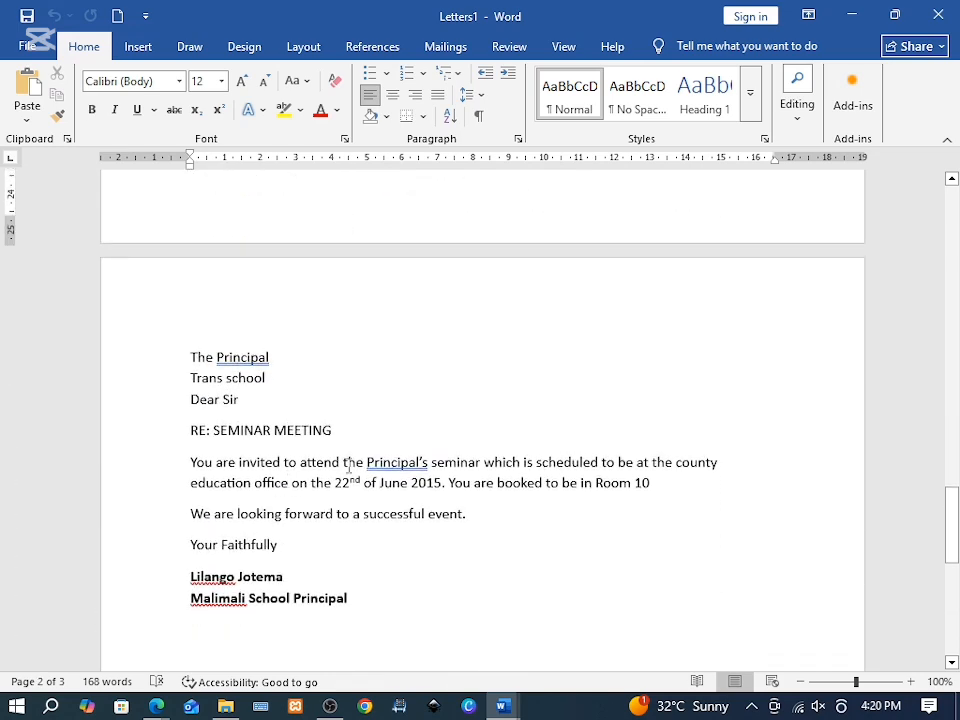
pyautogui.scroll(-12, 324, 521)
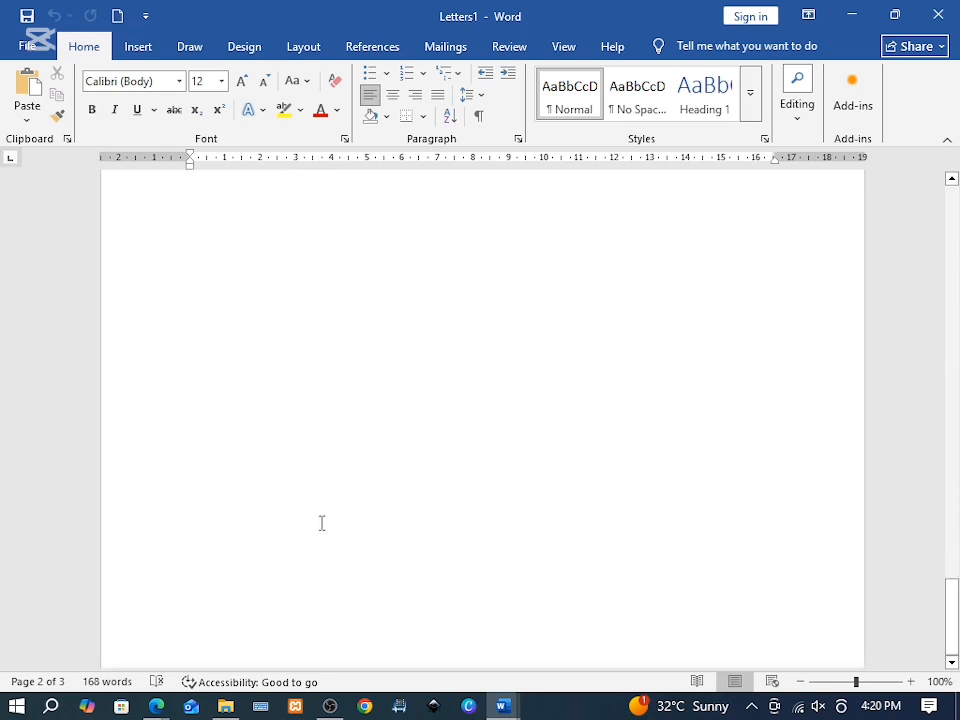
pyautogui.scroll(8, 290, 444)
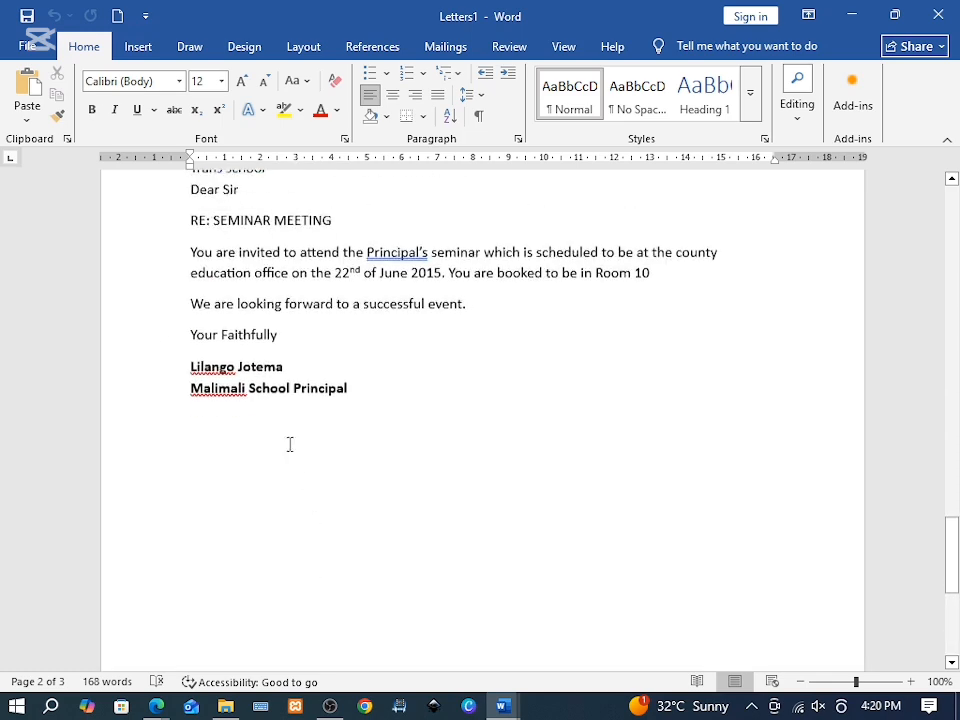
pyautogui.click(30, 46)
pyautogui.click(62, 305)
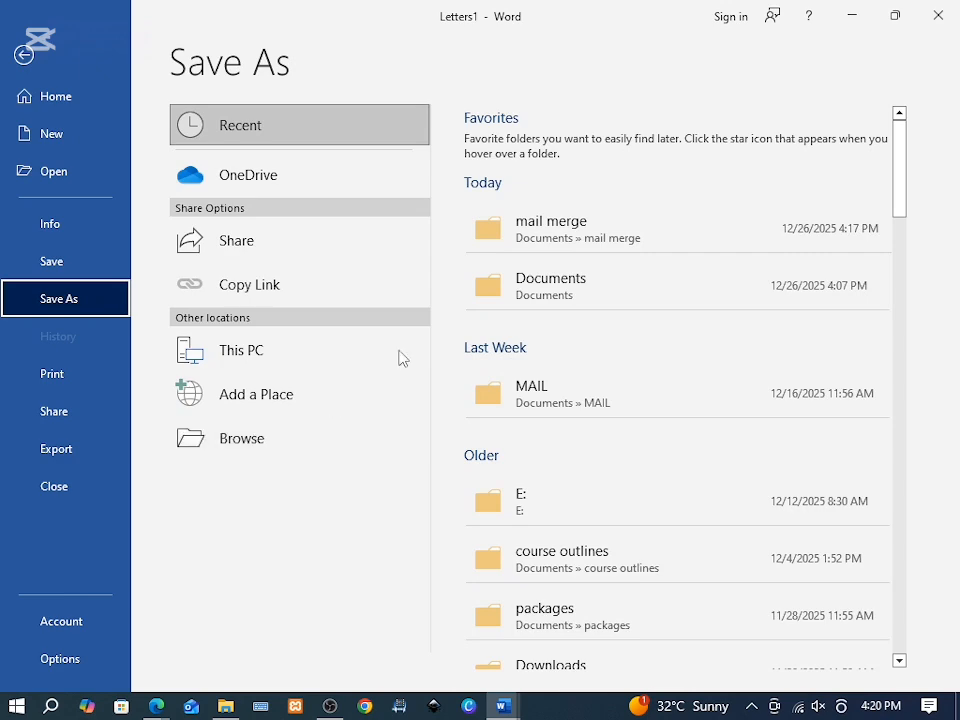
pyautogui.click(565, 238)
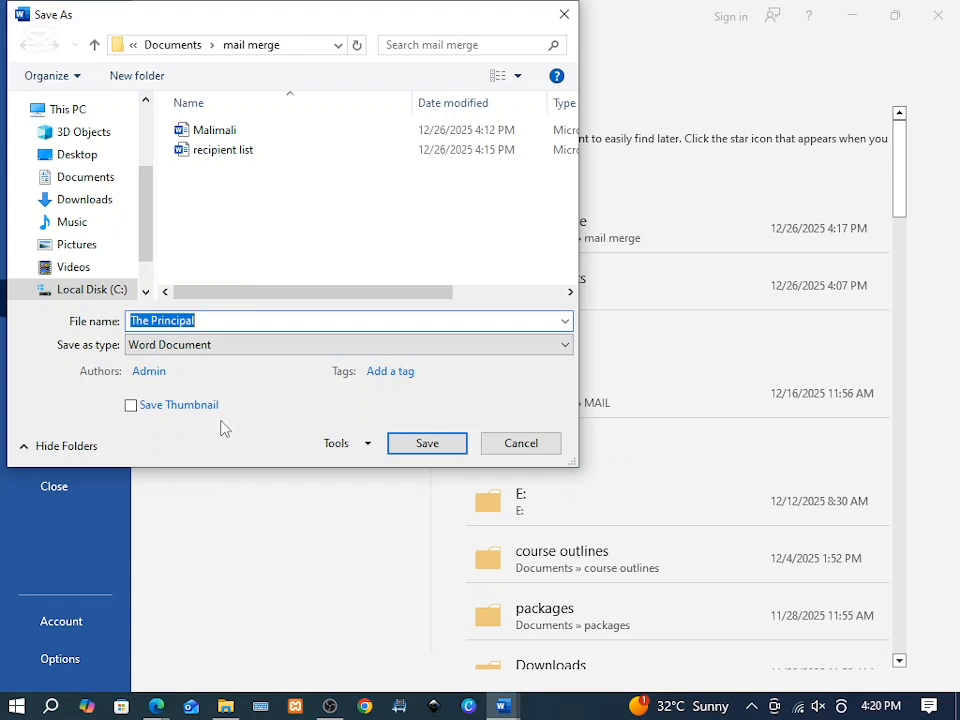
pyautogui.write('Aletters')
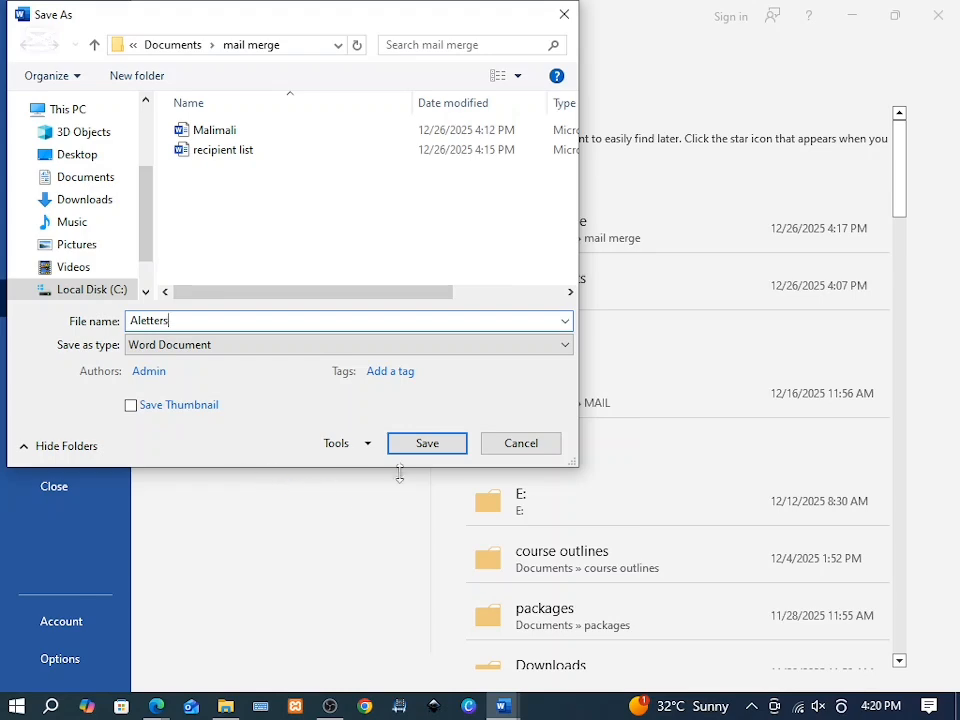
pyautogui.click(427, 443)
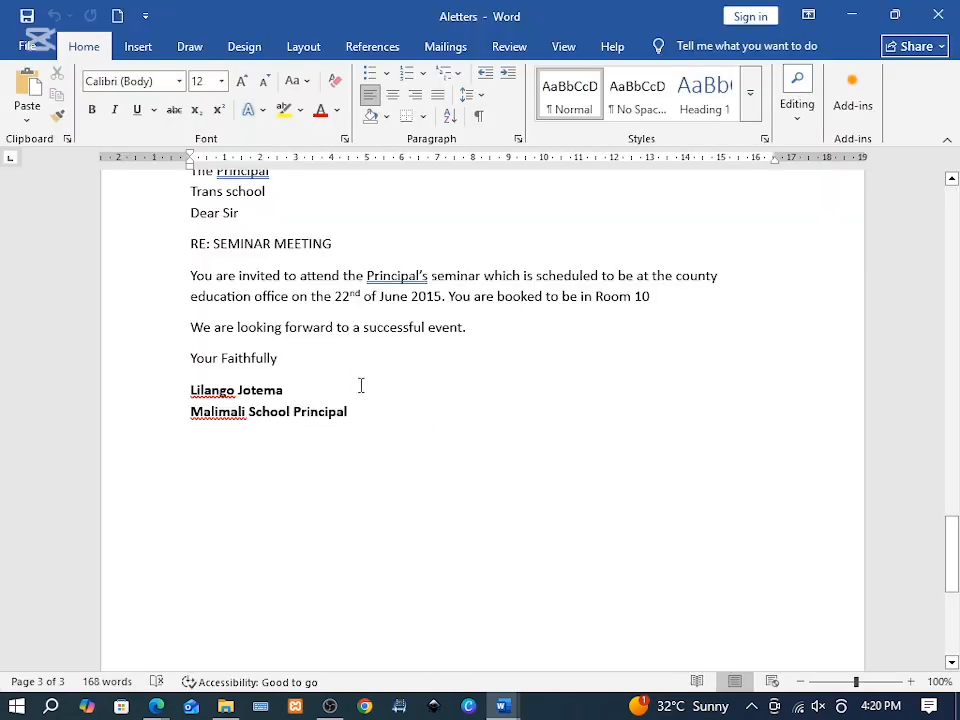
# Step: Look over the saved letters and check the question paper for the remaining tasks, including the files to print
pyautogui.scroll(1, 343, 373)
pyautogui.scroll(-4, 343, 375)
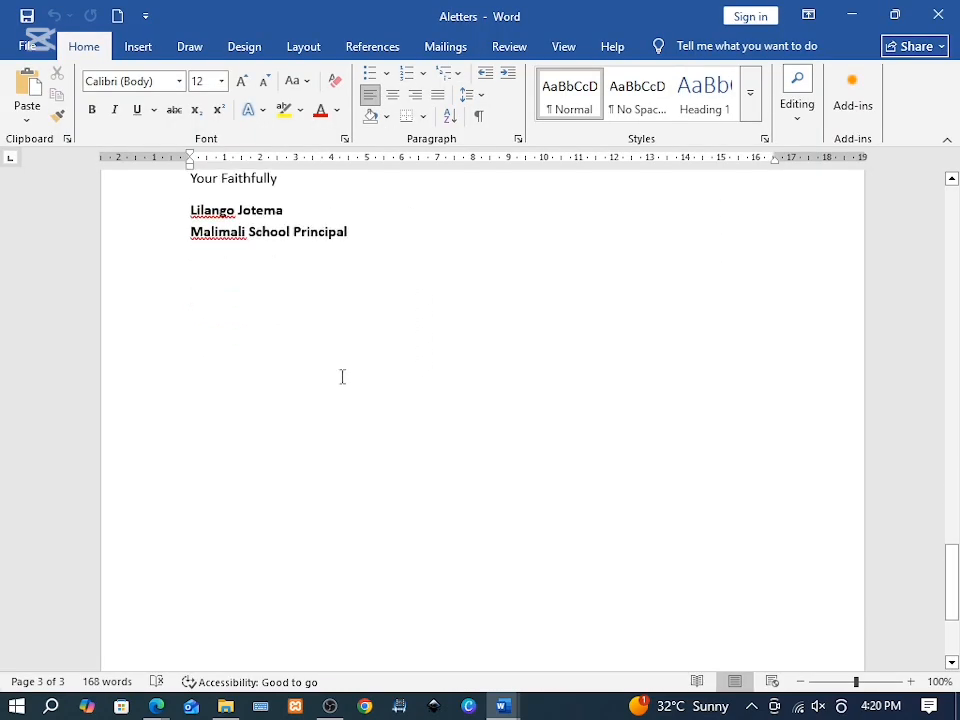
pyautogui.scroll(1, 341, 377)
pyautogui.scroll(9, 342, 377)
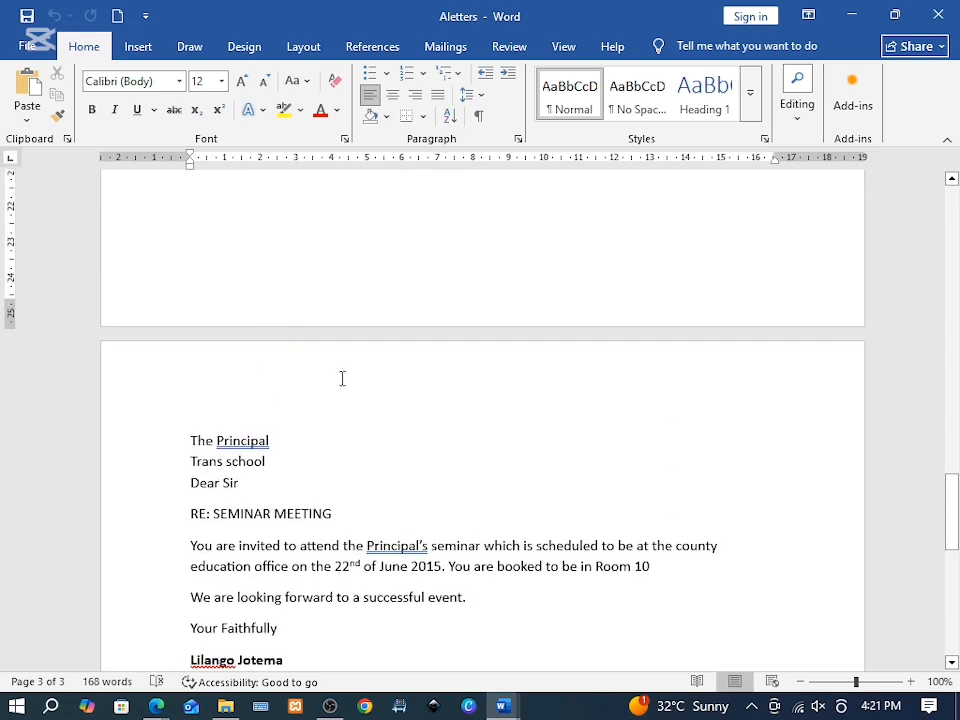
pyautogui.click(155, 706)
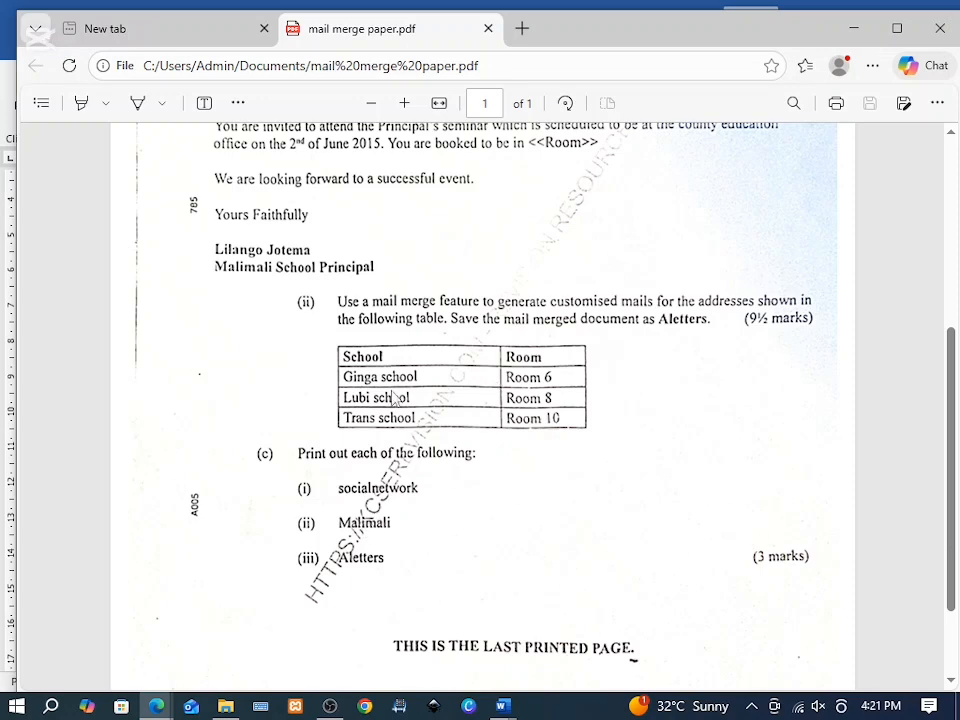
pyautogui.scroll(4, 386, 349)
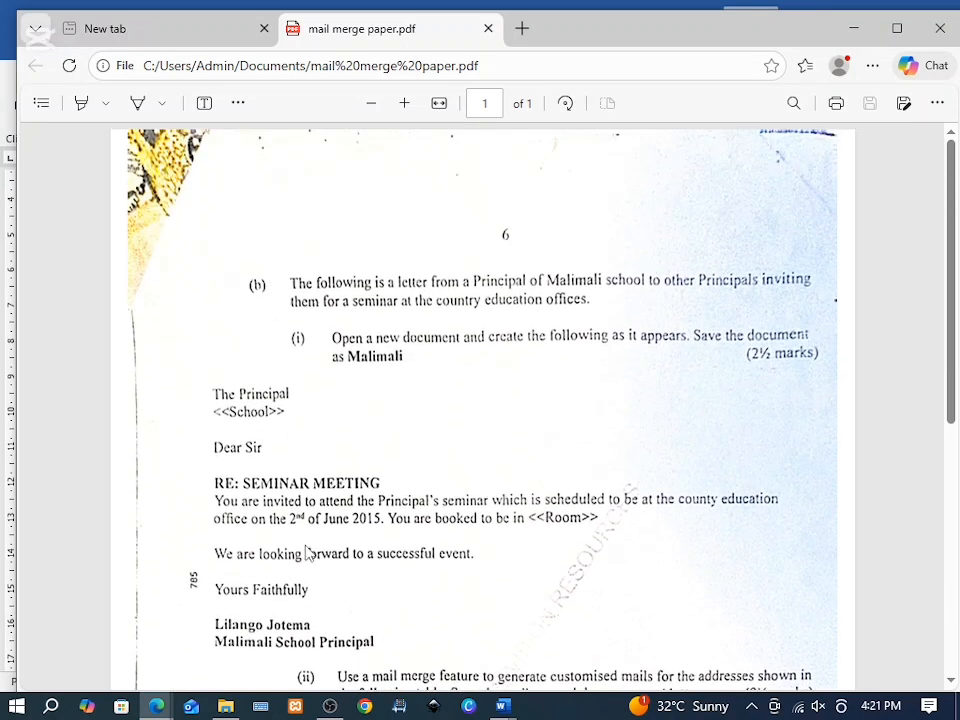
pyautogui.scroll(-4, 306, 553)
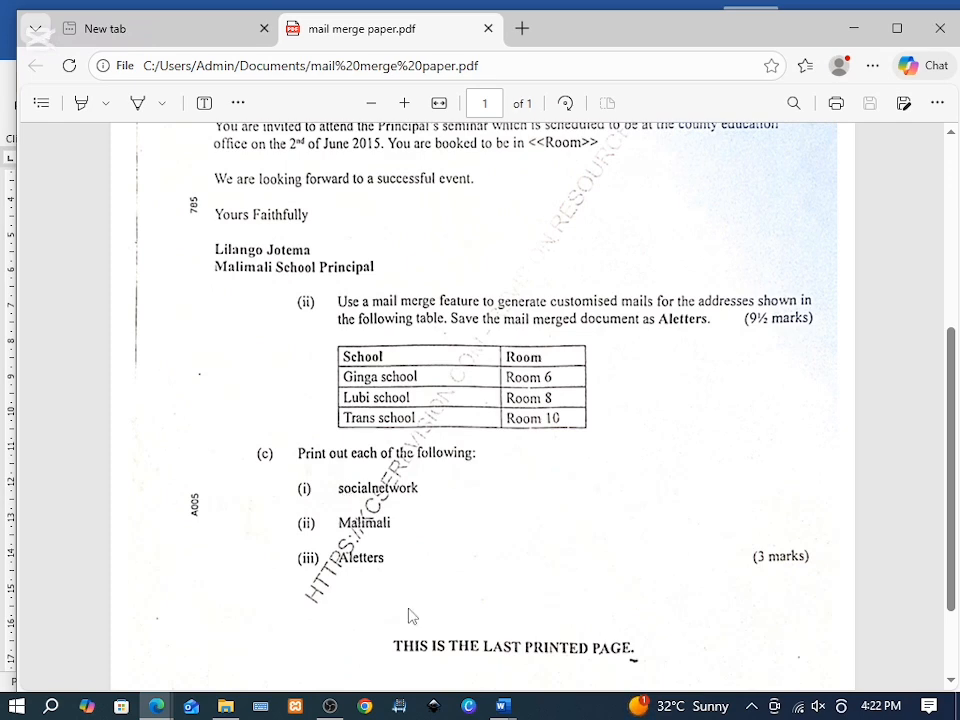
# Step: Switch to the Malimali letter, dismiss the Mail Merge pane, and close both Malimali and Aletters without saving the merge changes to Malimali
pyautogui.moveTo(500, 704)
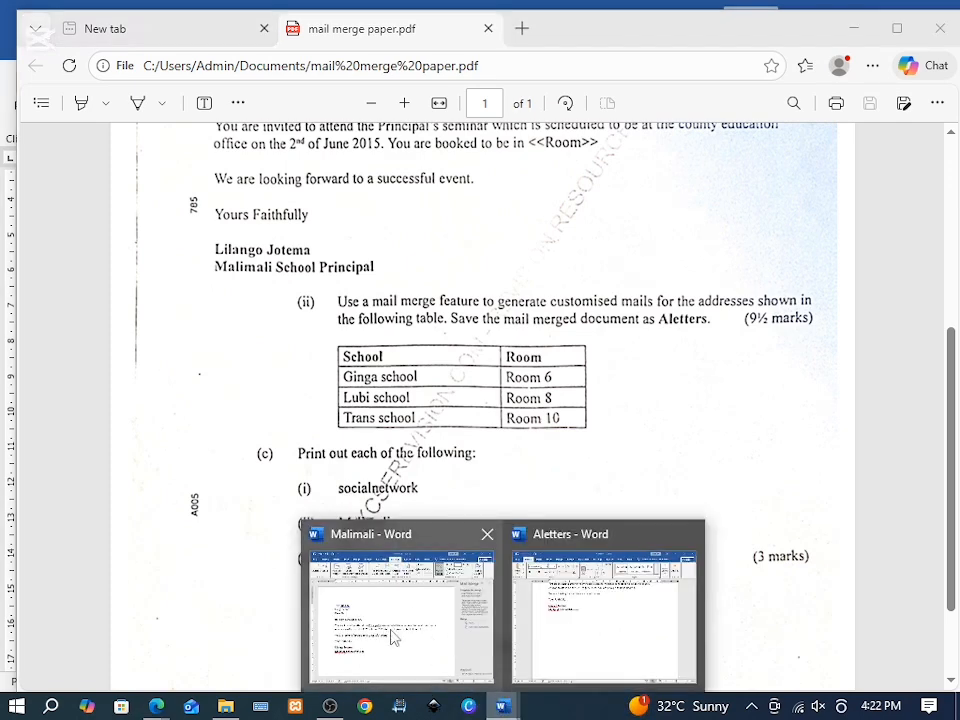
pyautogui.click(336, 535)
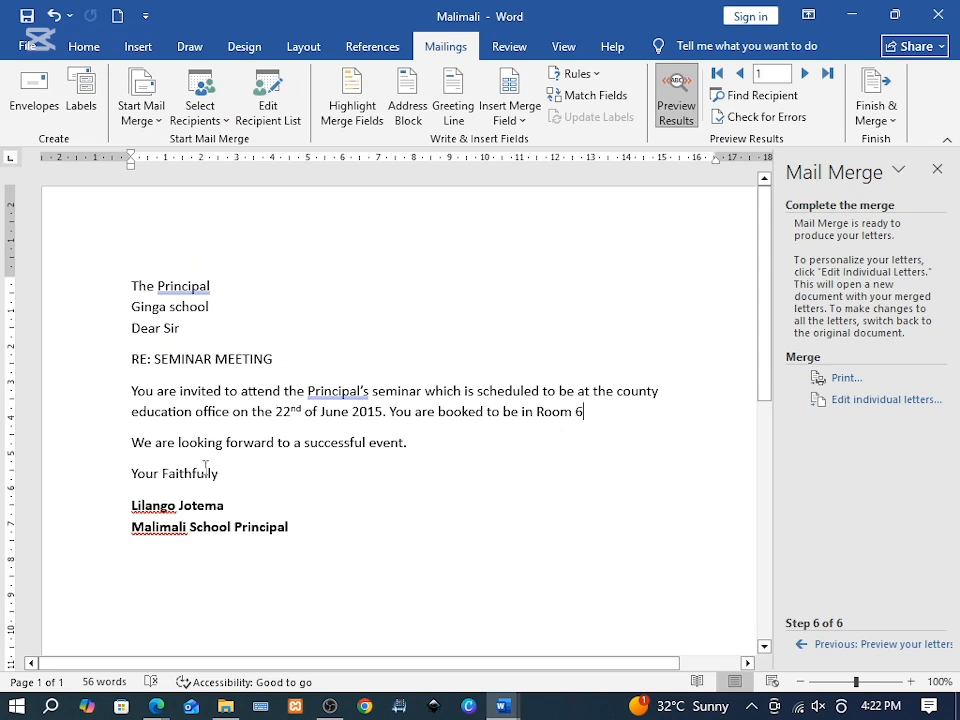
pyautogui.click(947, 176)
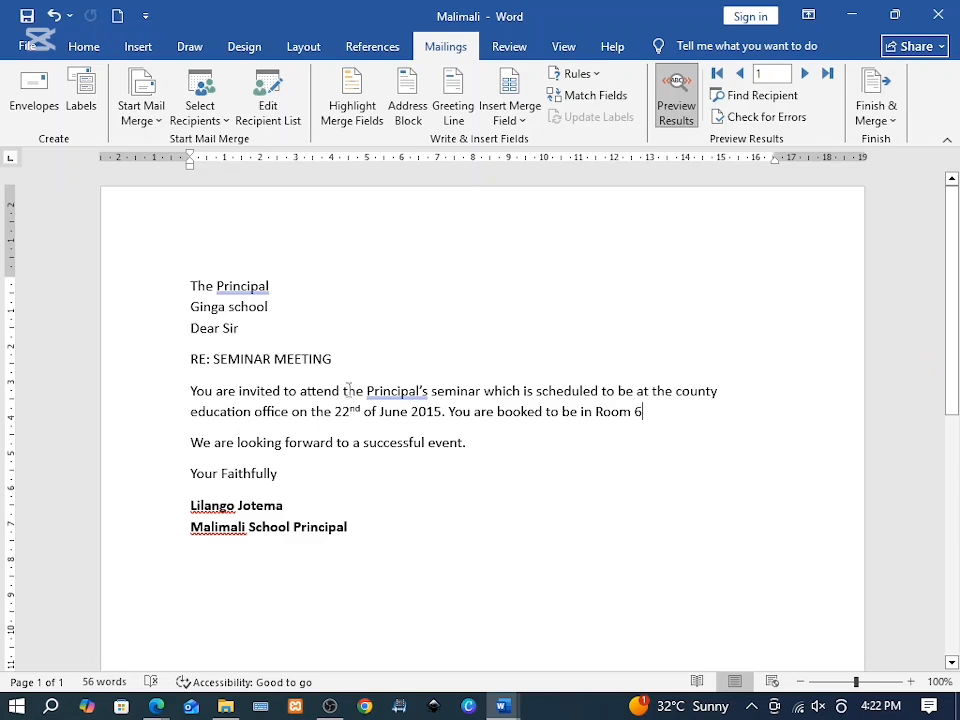
pyautogui.scroll(-10, 328, 485)
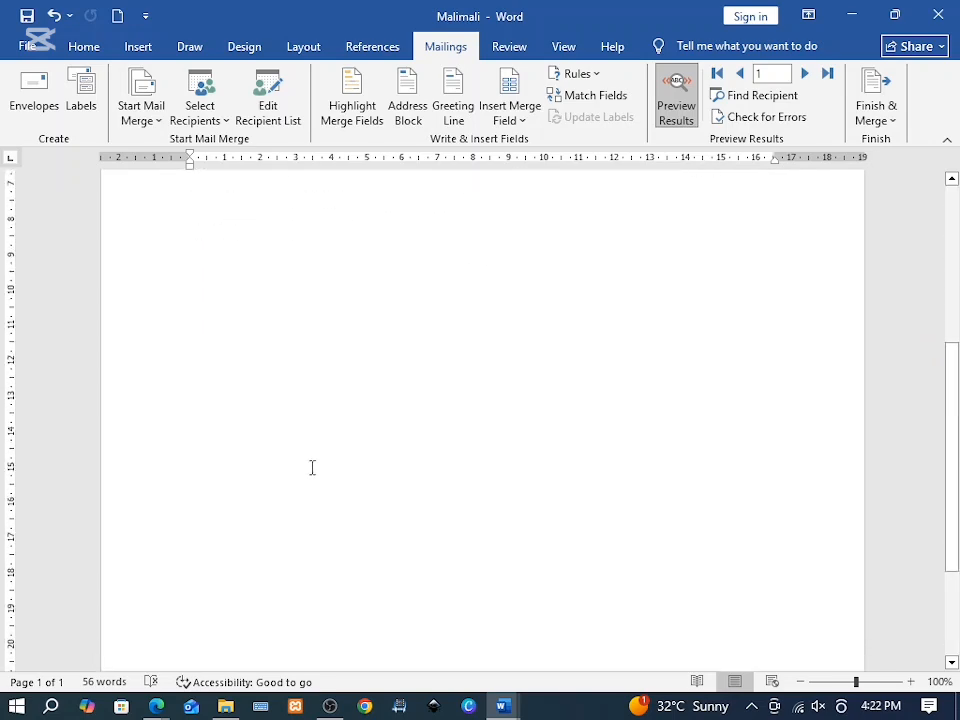
pyautogui.scroll(10, 312, 467)
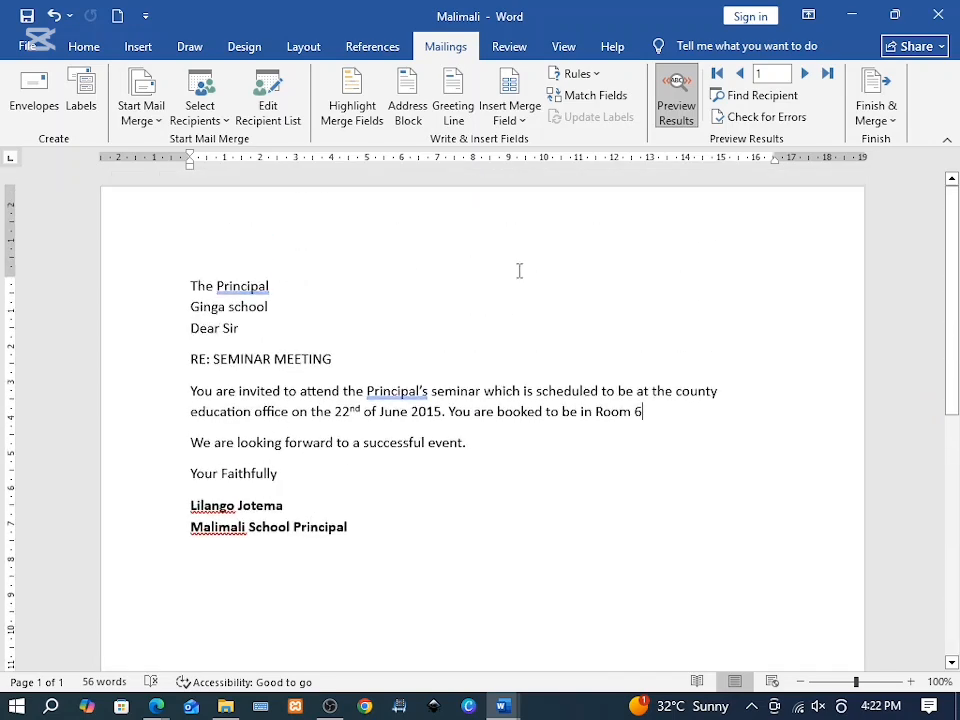
pyautogui.click(938, 14)
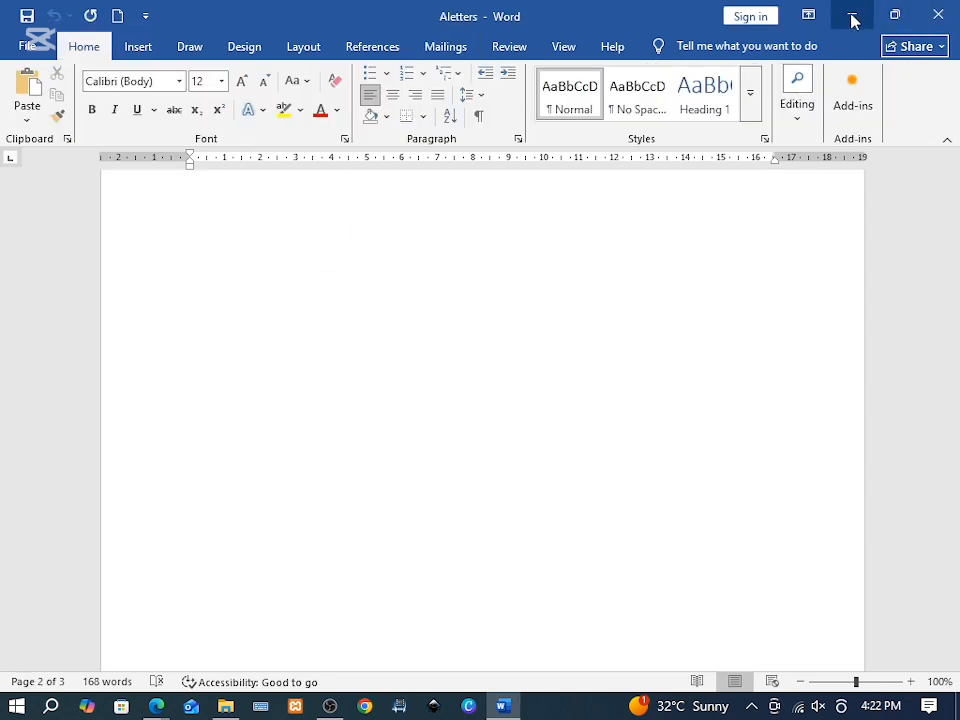
pyautogui.click(938, 18)
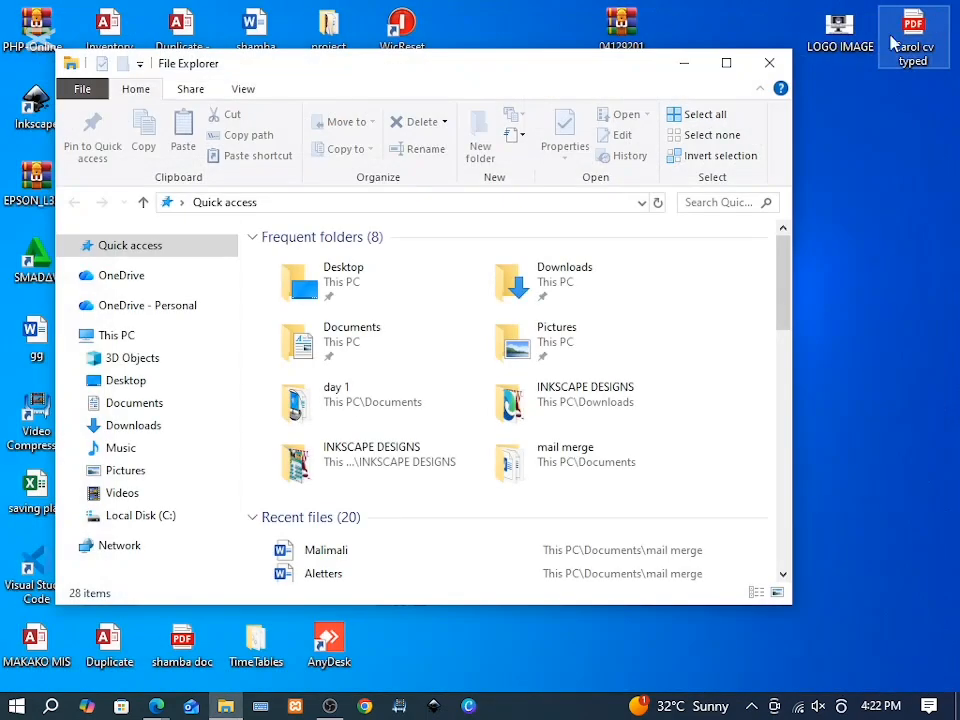
# Step: Open the Malimali letter from the mail merge folder in Documents
pyautogui.doubleClick(363, 336)
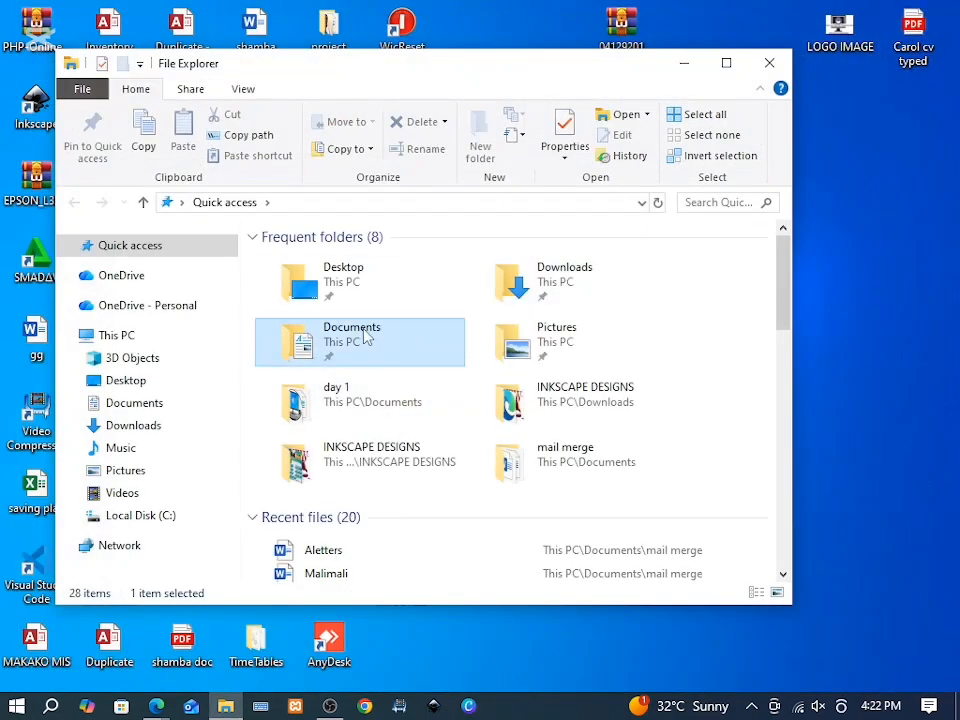
pyautogui.click(348, 326)
pyautogui.doubleClick(348, 326)
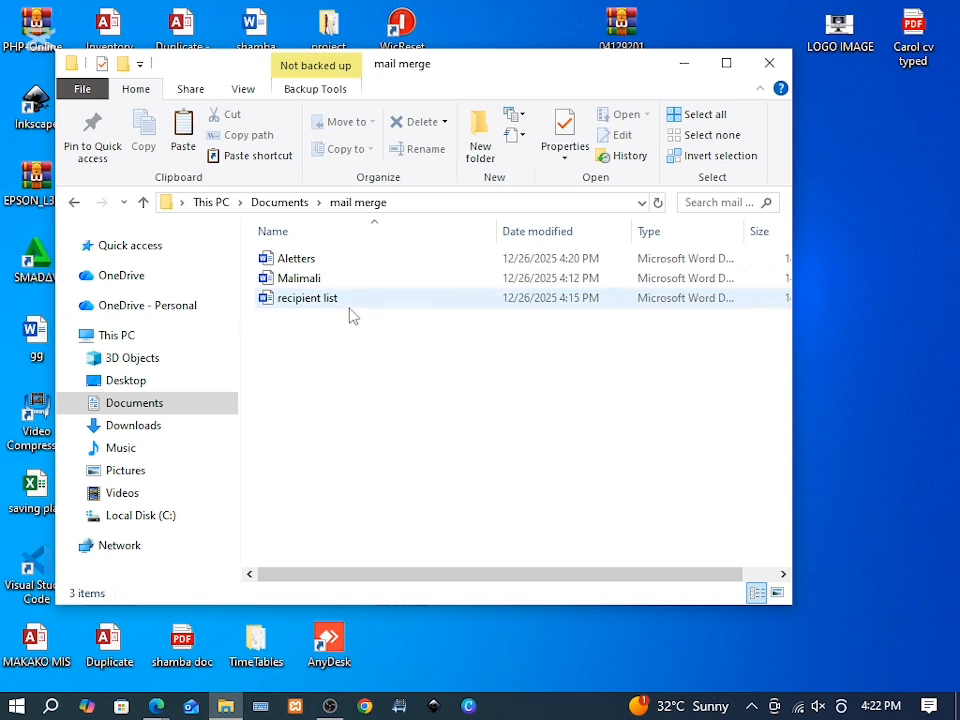
pyautogui.doubleClick(324, 279)
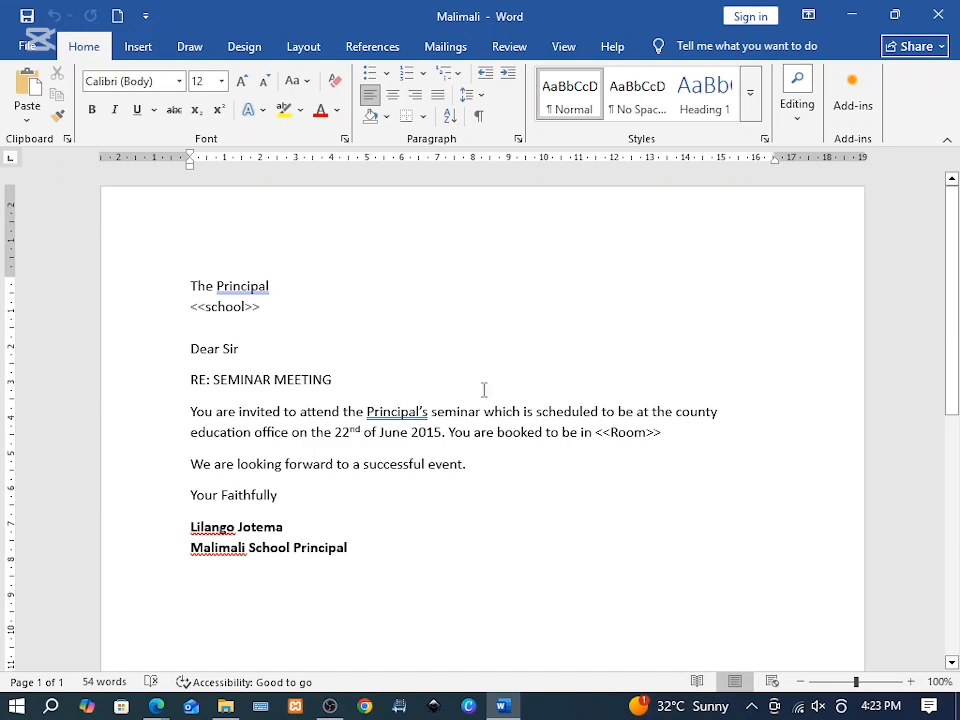
# Step: View the print settings and preview for the Malimali letter, leave without printing, and close the document
pyautogui.click(30, 46)
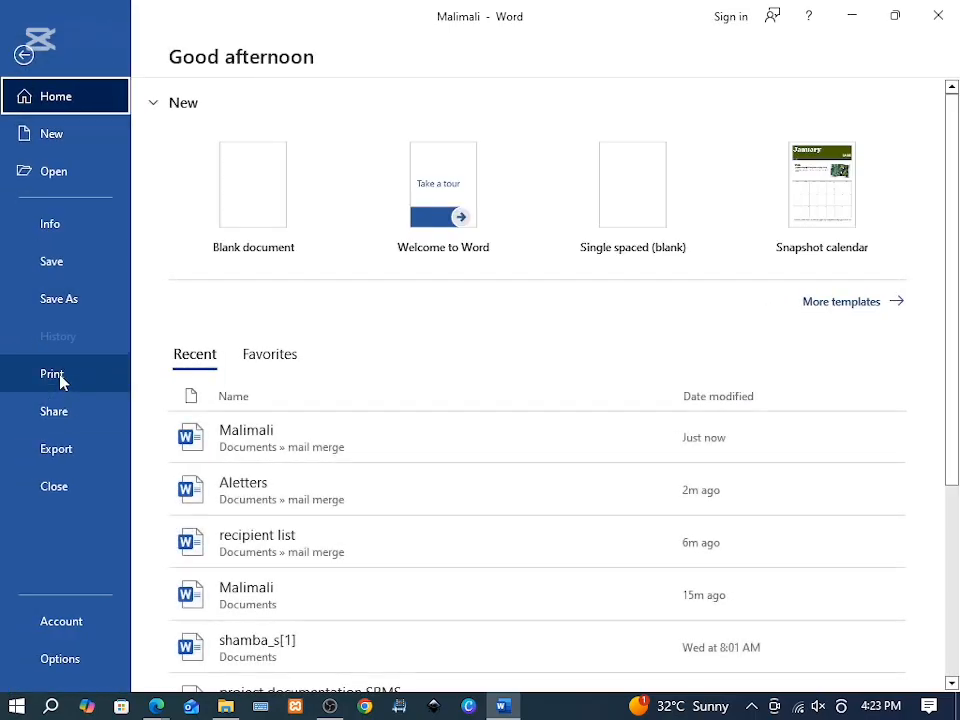
pyautogui.click(61, 379)
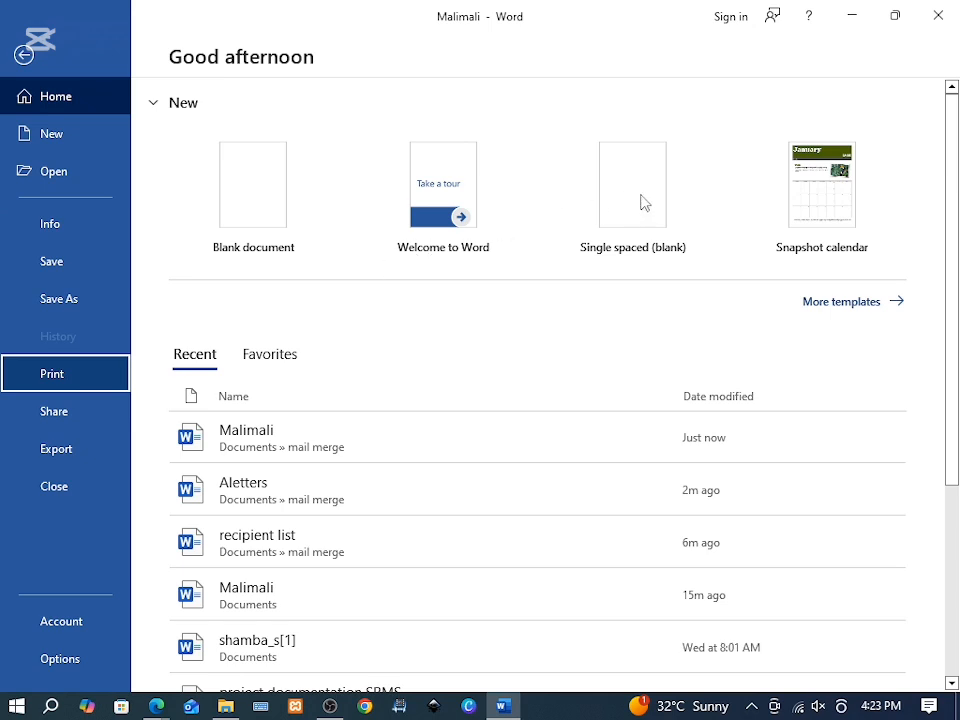
pyautogui.click(45, 388)
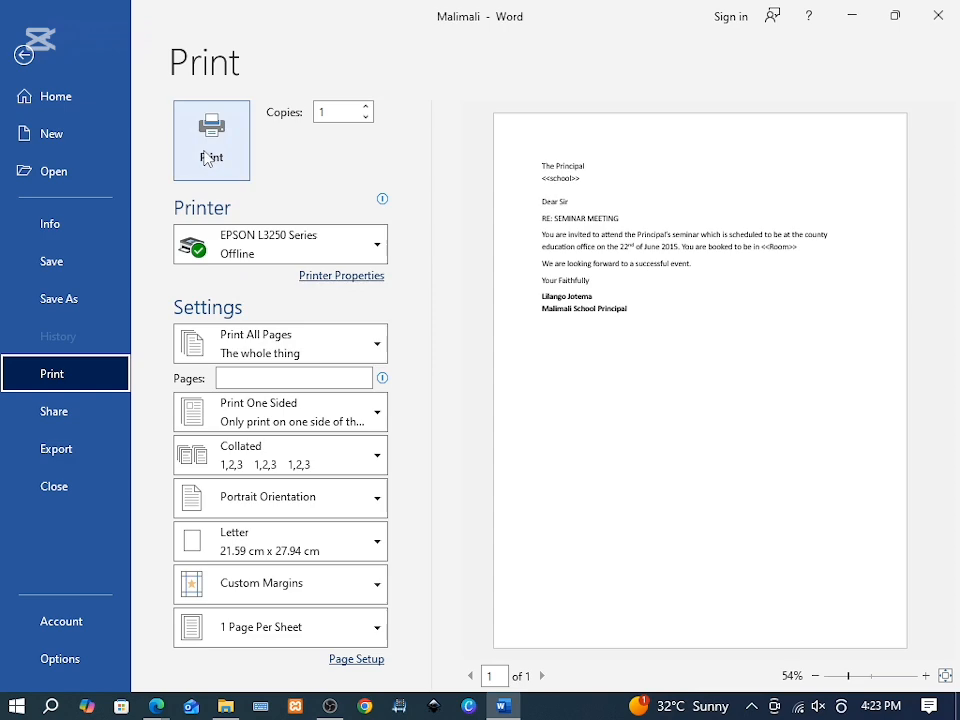
pyautogui.click(22, 53)
pyautogui.click(938, 14)
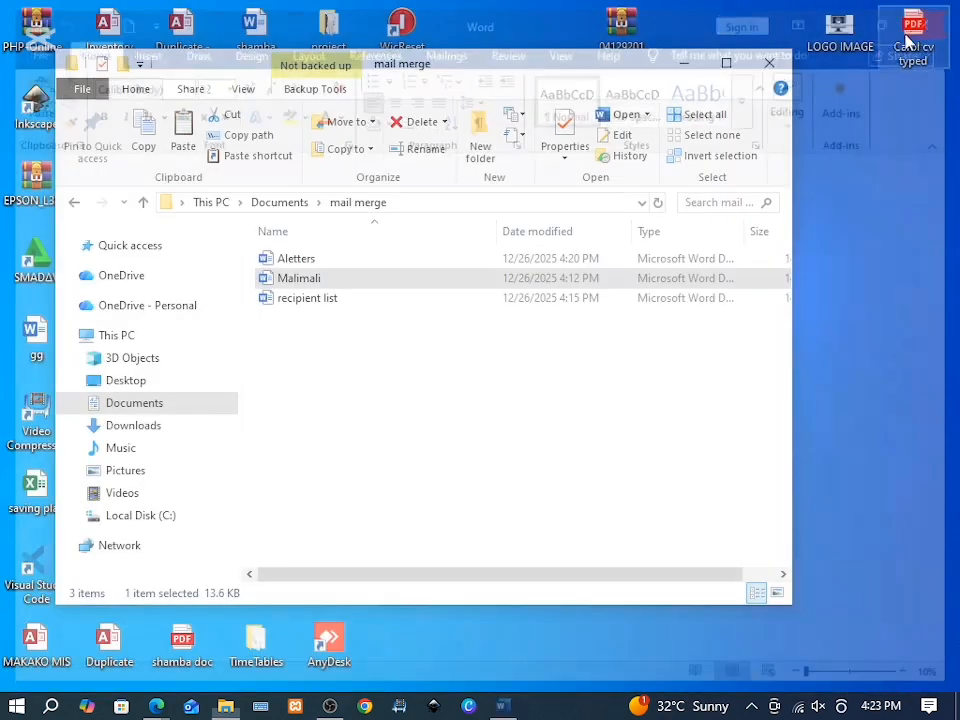
# Step: Check the school and room table in the recipient list, close it, and open Aletters to review all the merged letters
pyautogui.doubleClick(315, 302)
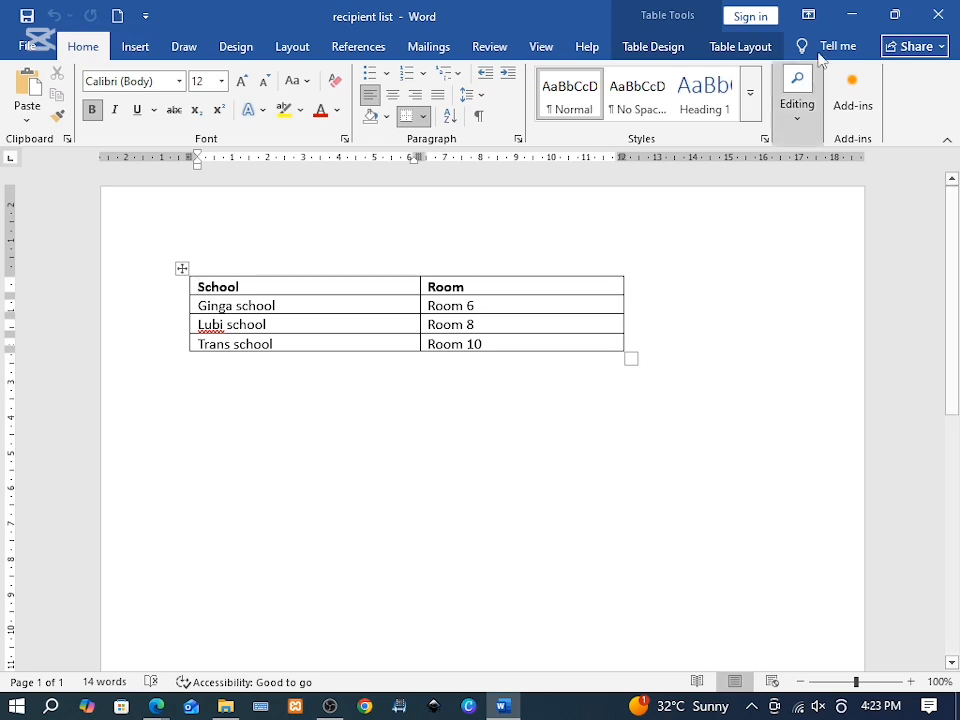
pyautogui.click(938, 14)
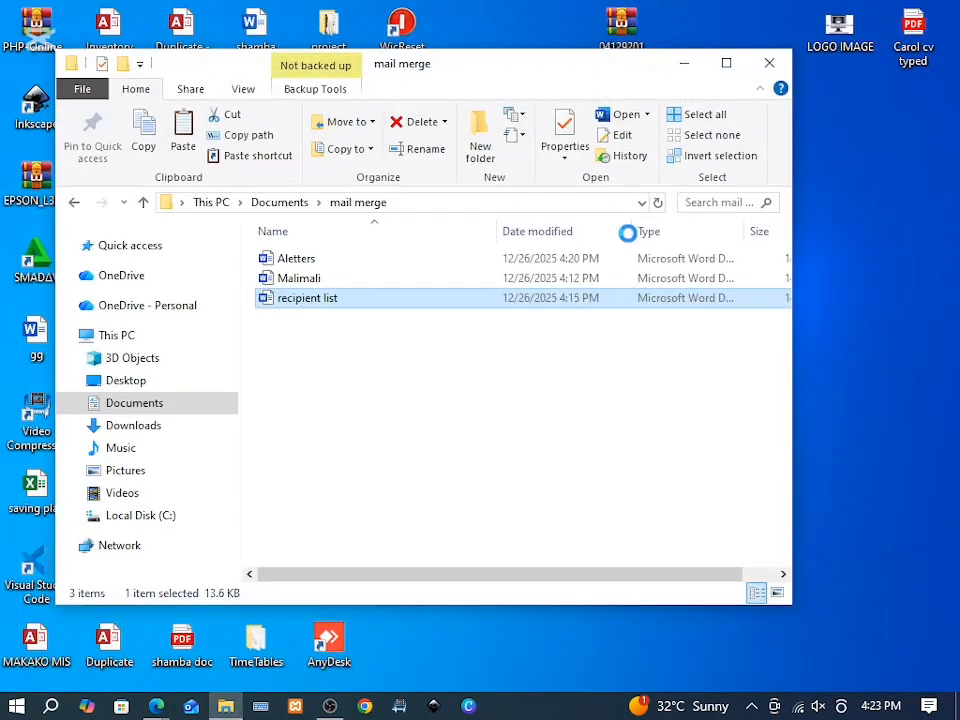
pyautogui.doubleClick(329, 261)
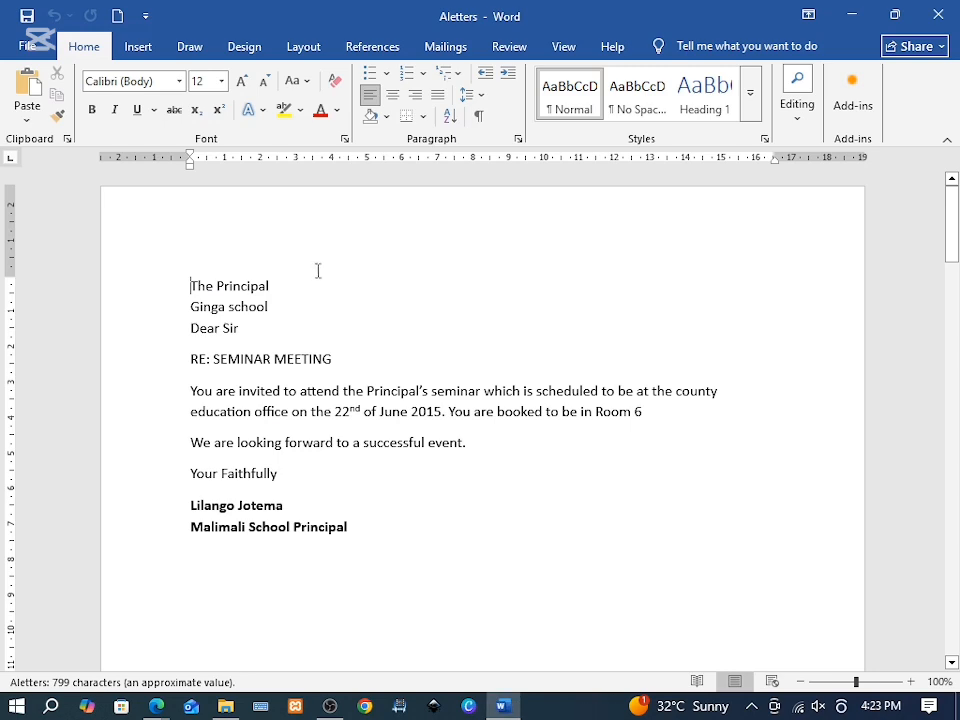
pyautogui.scroll(-20, 269, 405)
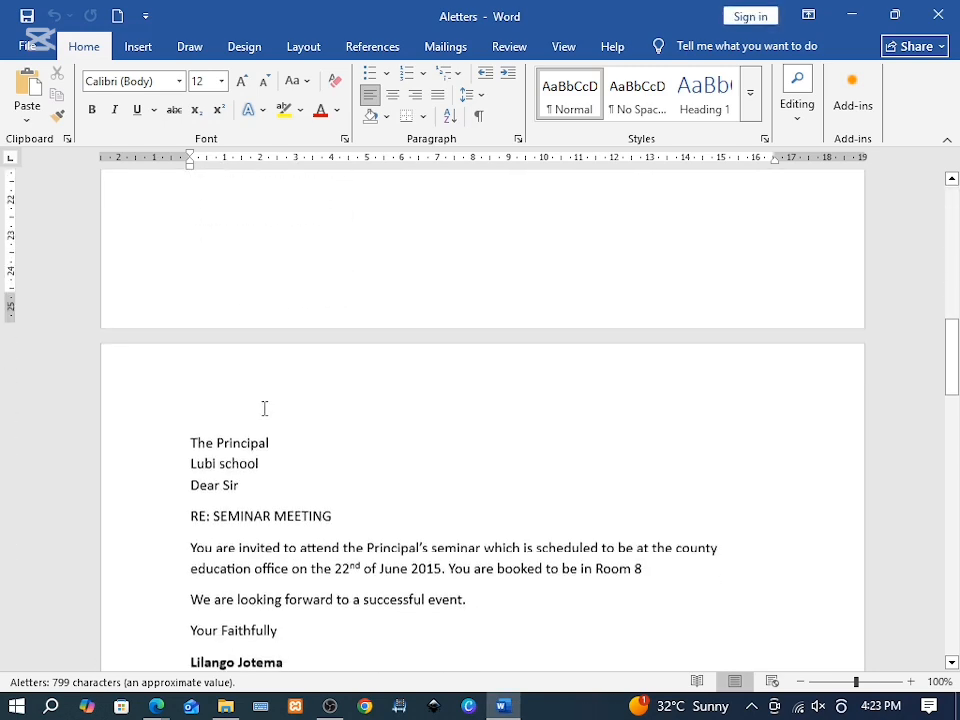
pyautogui.scroll(-12, 263, 411)
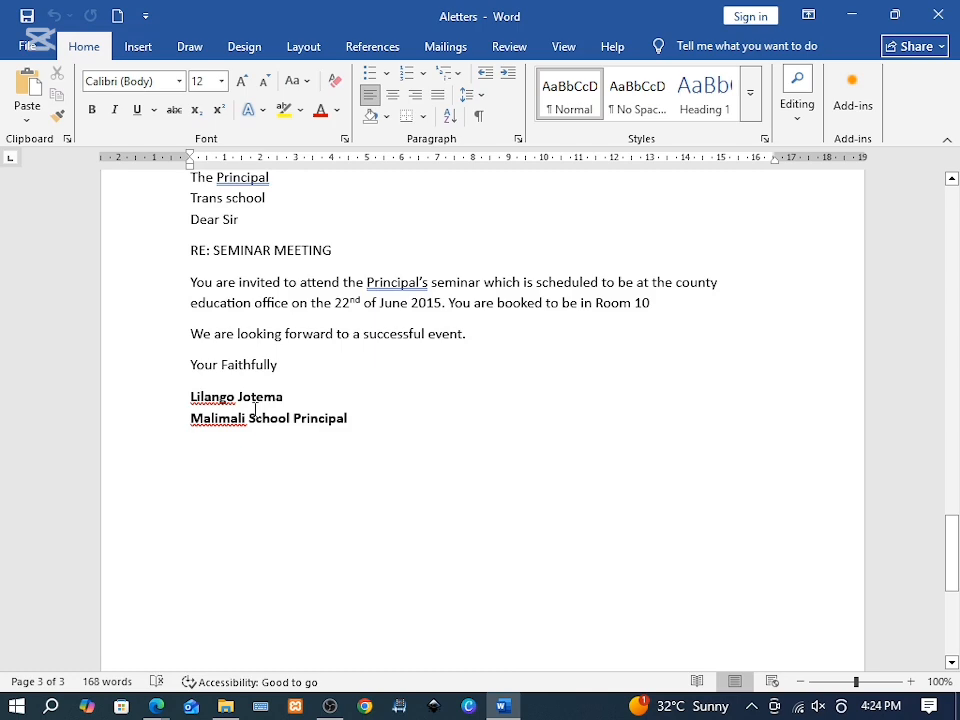
pyautogui.scroll(10, 255, 410)
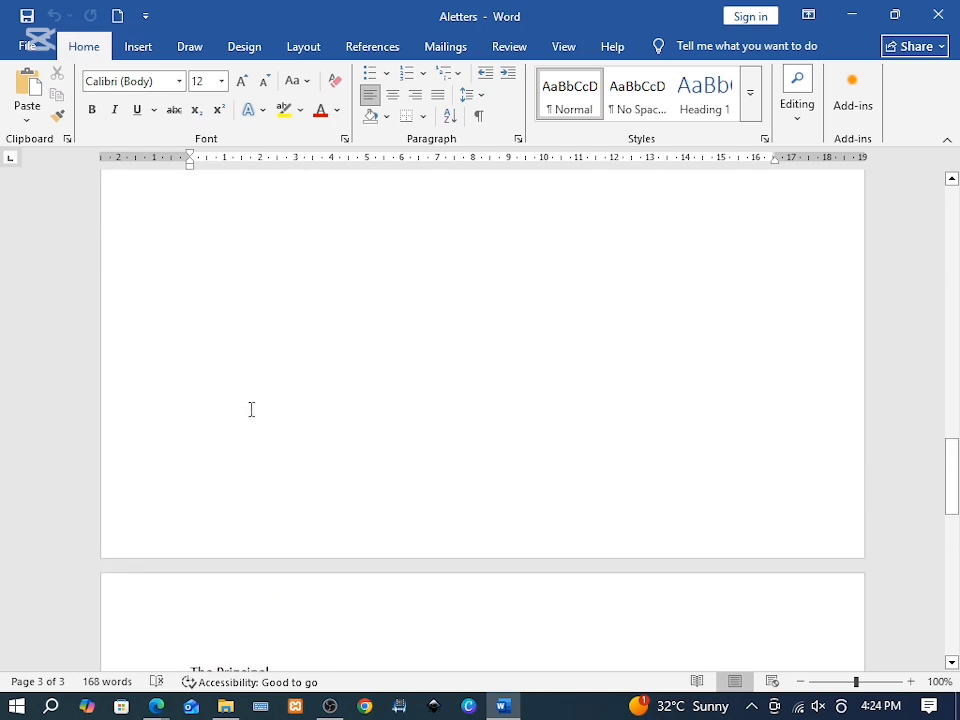
pyautogui.scroll(20, 251, 409)
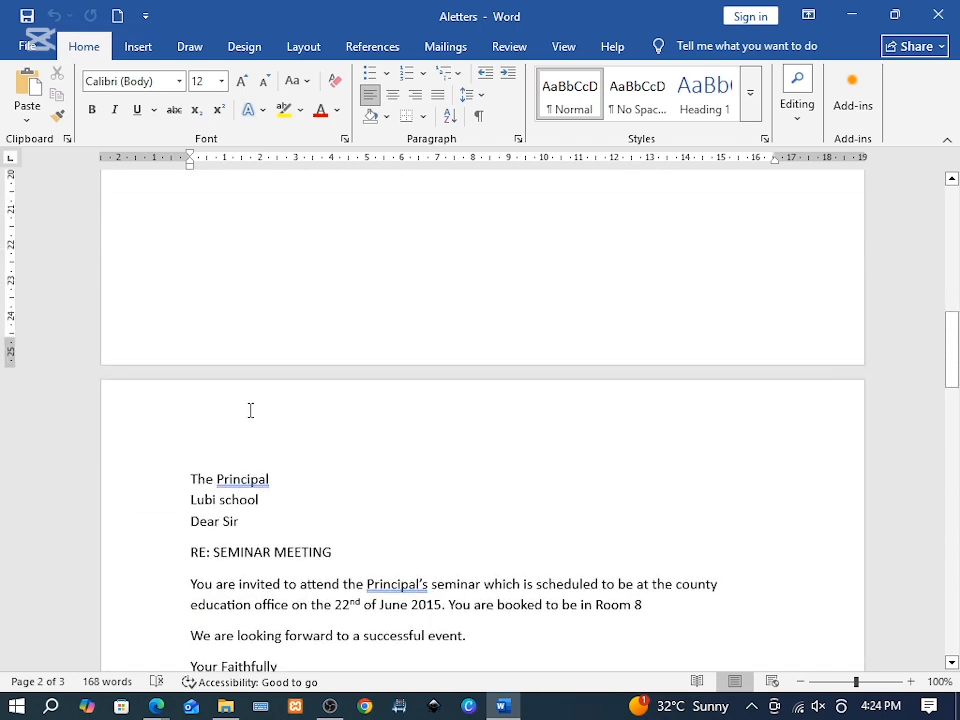
pyautogui.scroll(8, 251, 410)
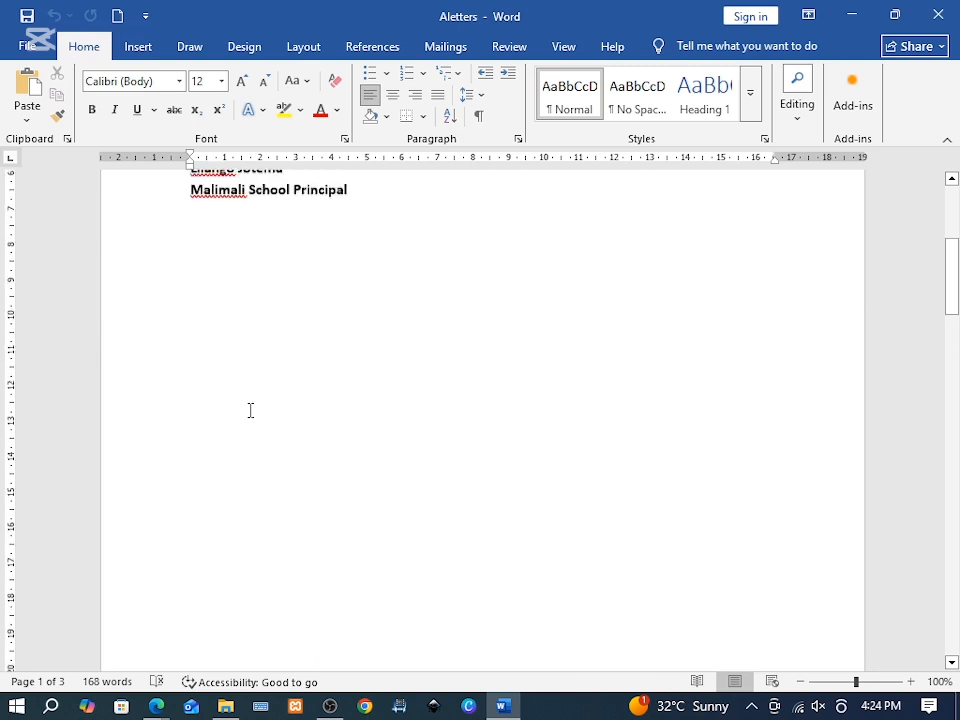
pyautogui.scroll(4, 251, 410)
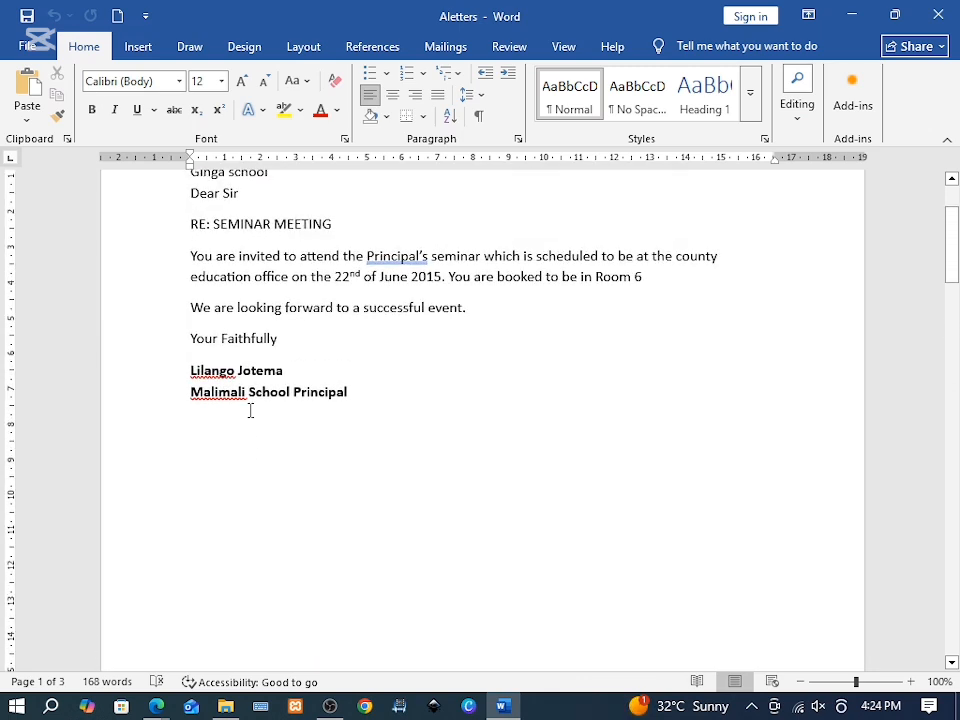
pyautogui.scroll(3, 251, 410)
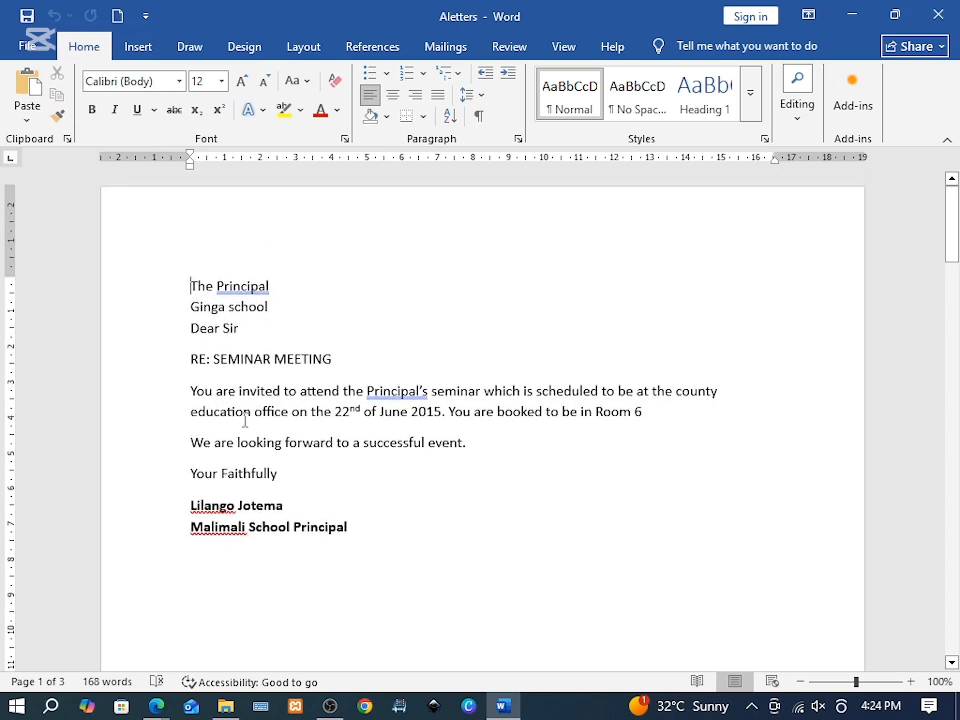